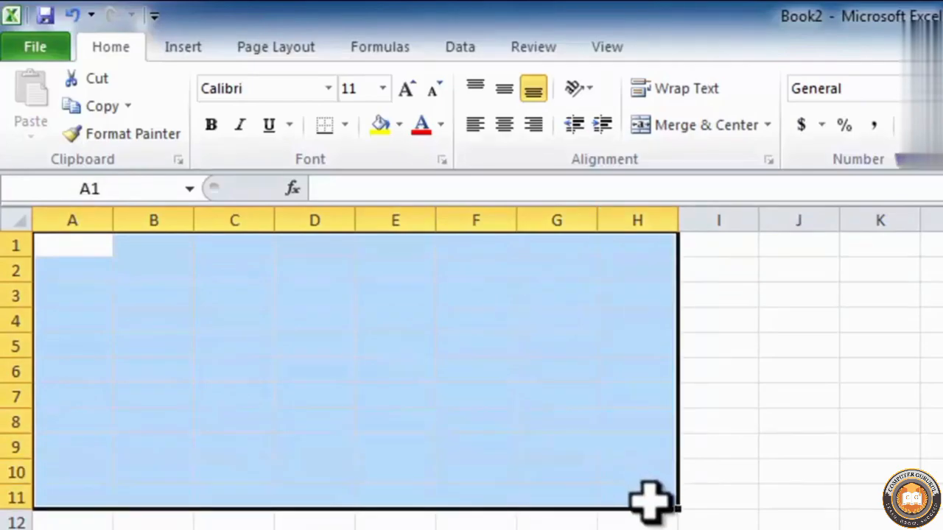
Enter the text CELL in cell C4
{"action": "left_click", "coordinate": [412, 368]}
{"action": "left_click", "coordinate": [235, 321]}
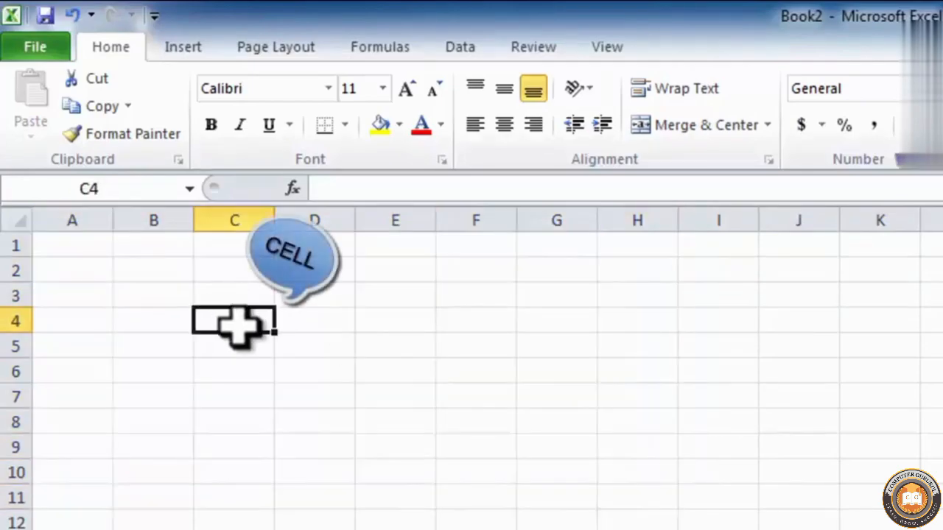
{"action": "type", "text": "CELL"}
{"action": "key", "text": "Return"}
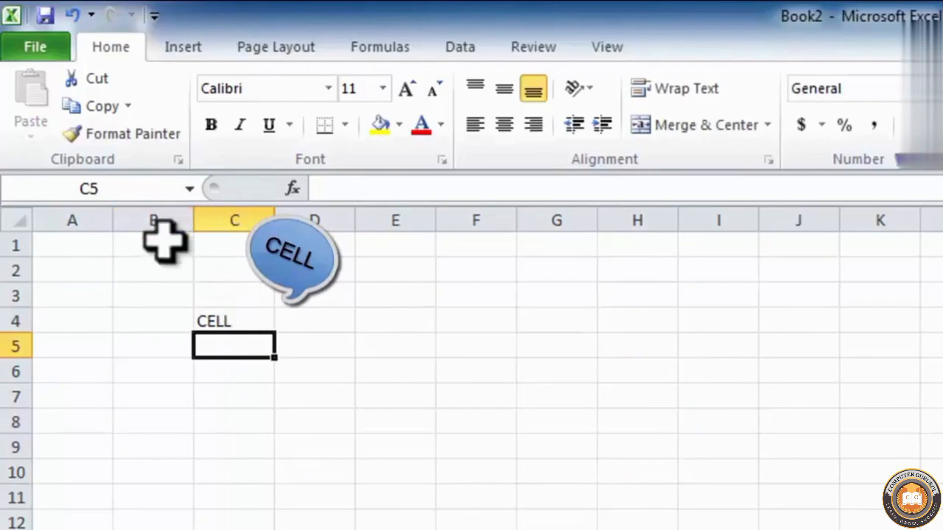
Select the whole of column B and the whole of row 4 to view a column and a row
{"action": "left_click", "coordinate": [158, 220]}
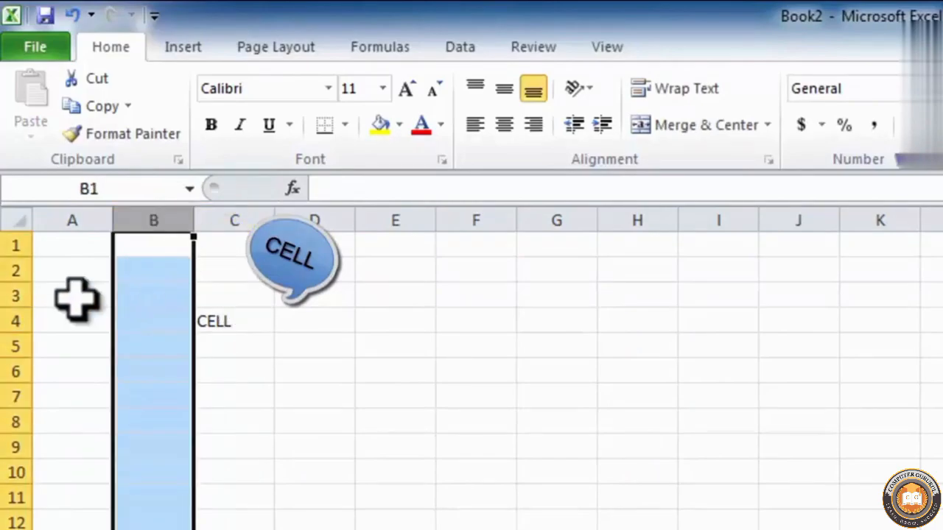
{"action": "left_click", "coordinate": [11, 321]}
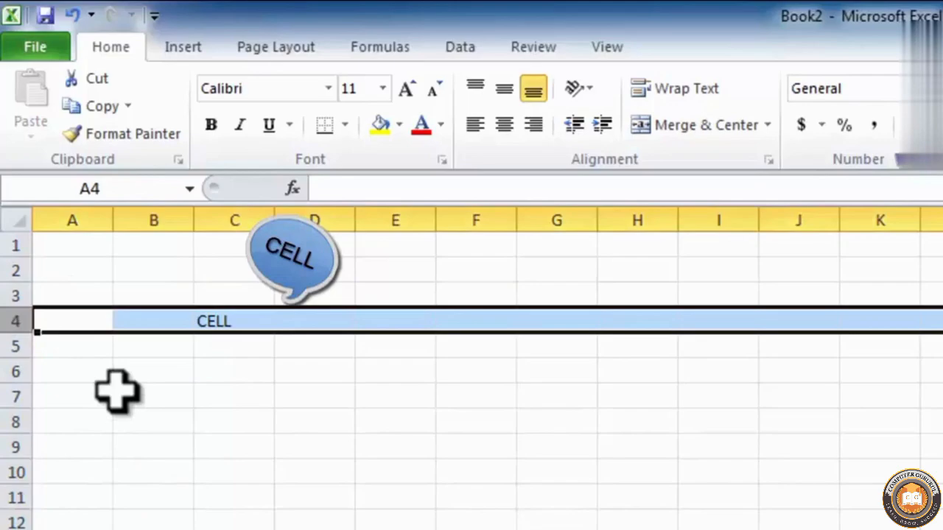
{"action": "left_click", "coordinate": [213, 350]}
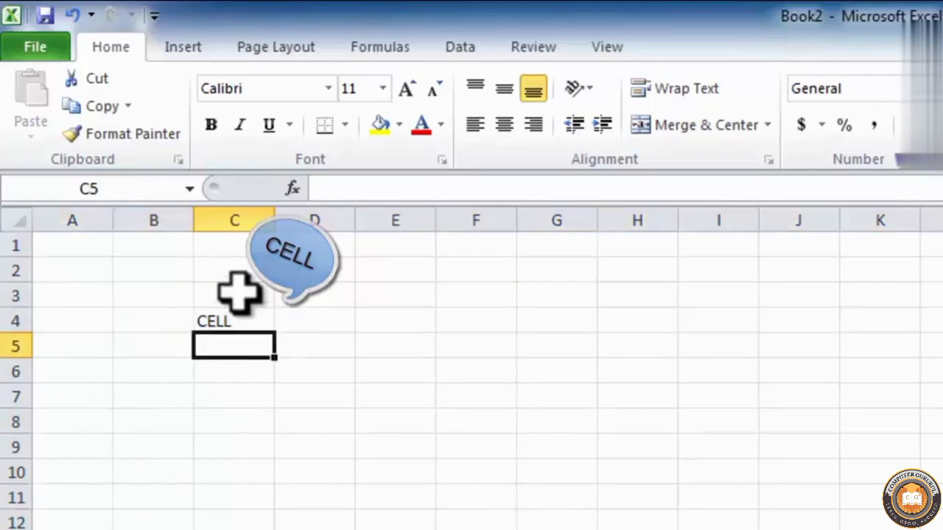
Examine how the address of the CELL cell is formed from column C and row 4
{"action": "left_click", "coordinate": [246, 319]}
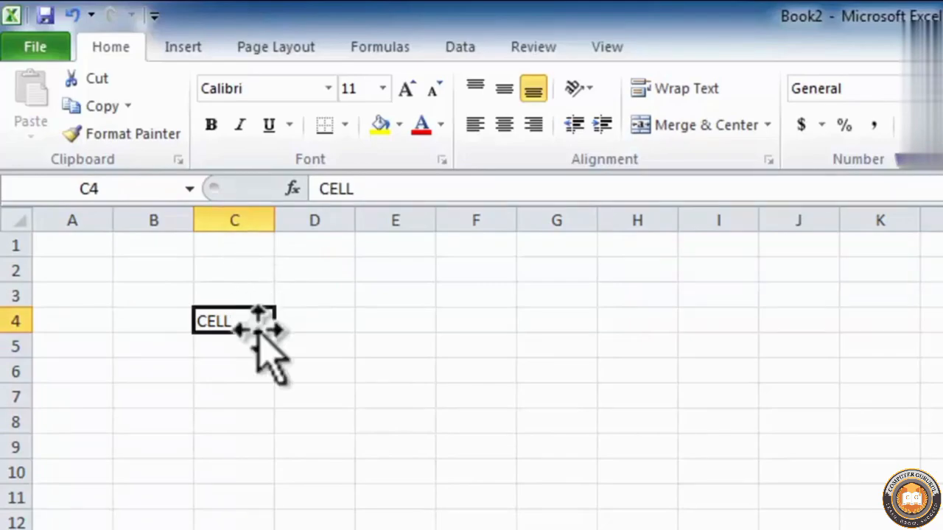
{"action": "left_click", "coordinate": [255, 416]}
{"action": "left_click", "coordinate": [227, 317]}
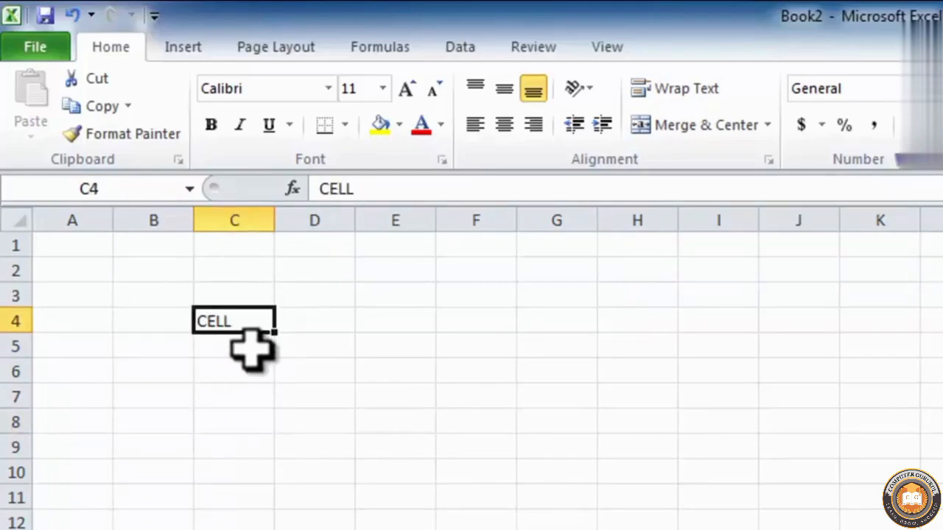
{"action": "left_click", "coordinate": [222, 214]}
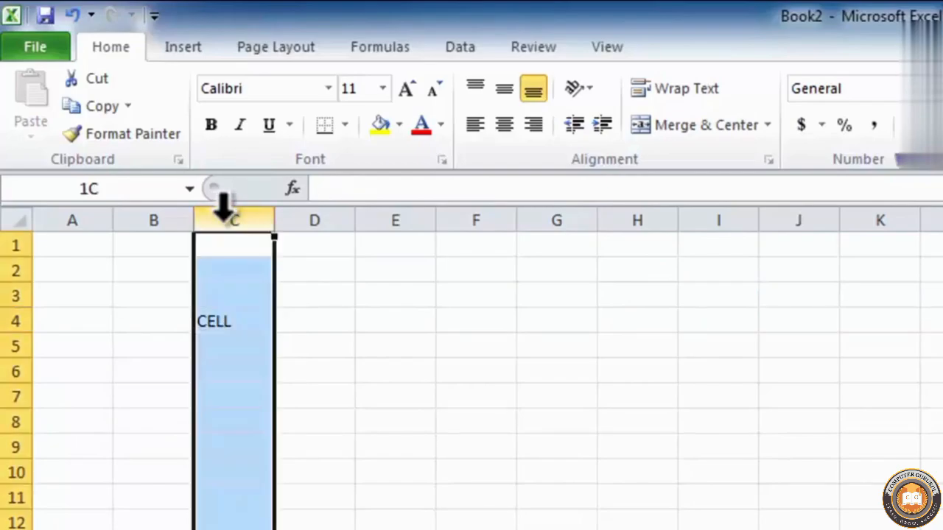
{"action": "left_click", "coordinate": [245, 314]}
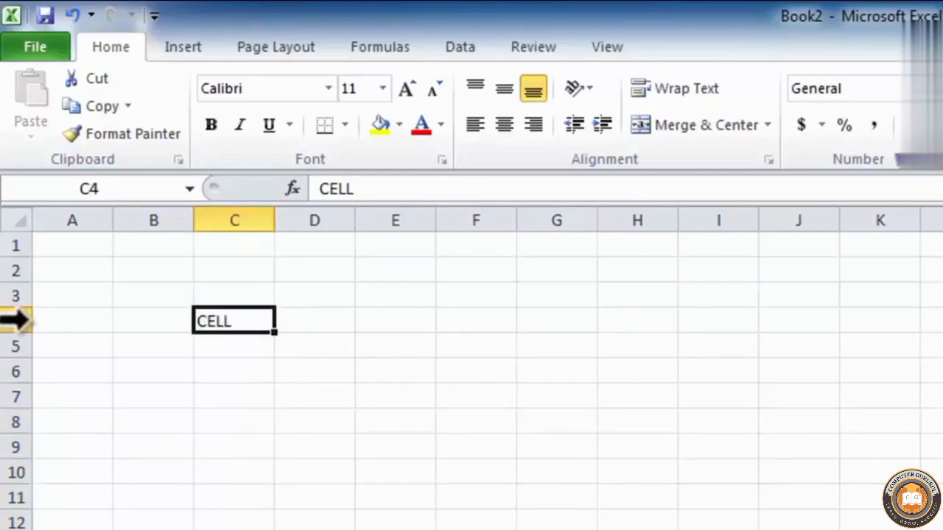
{"action": "left_click", "coordinate": [9, 320]}
{"action": "left_click", "coordinate": [258, 371]}
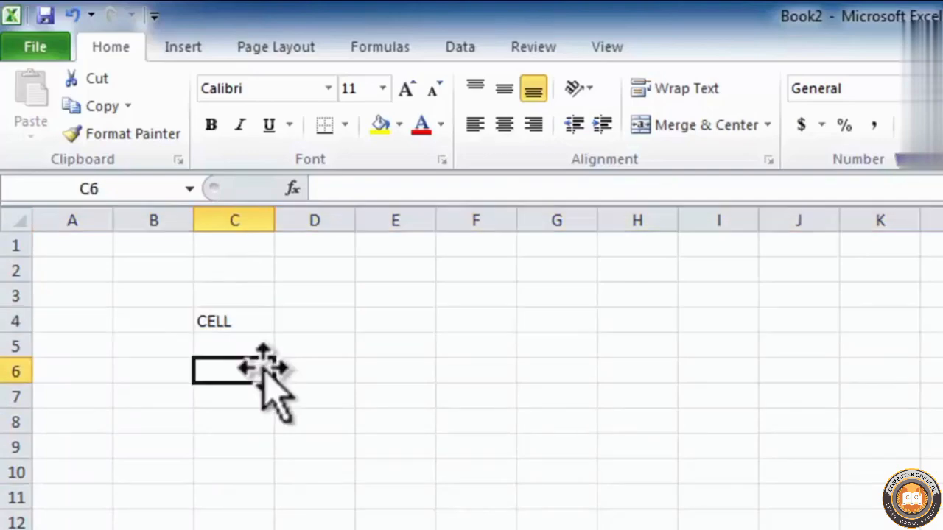
{"action": "left_click", "coordinate": [230, 316]}
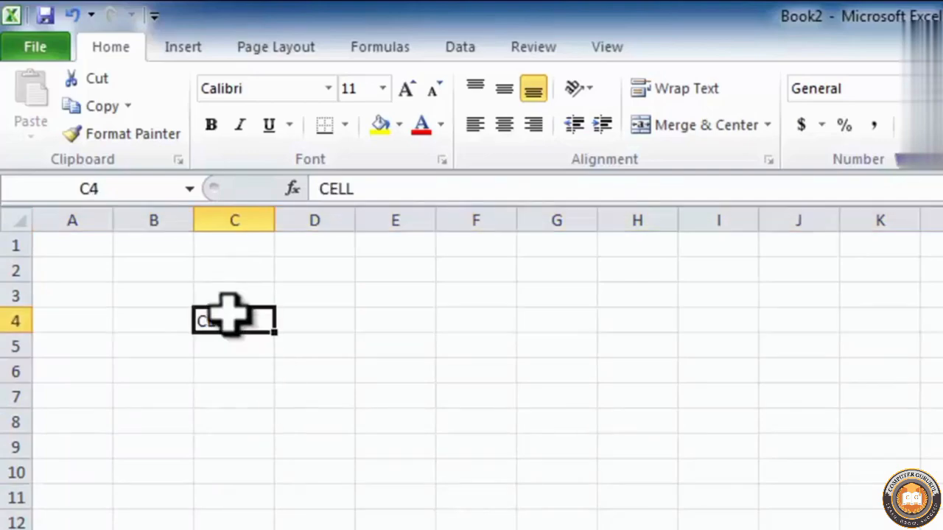
{"action": "left_click", "coordinate": [237, 395]}
{"action": "left_click", "coordinate": [224, 317]}
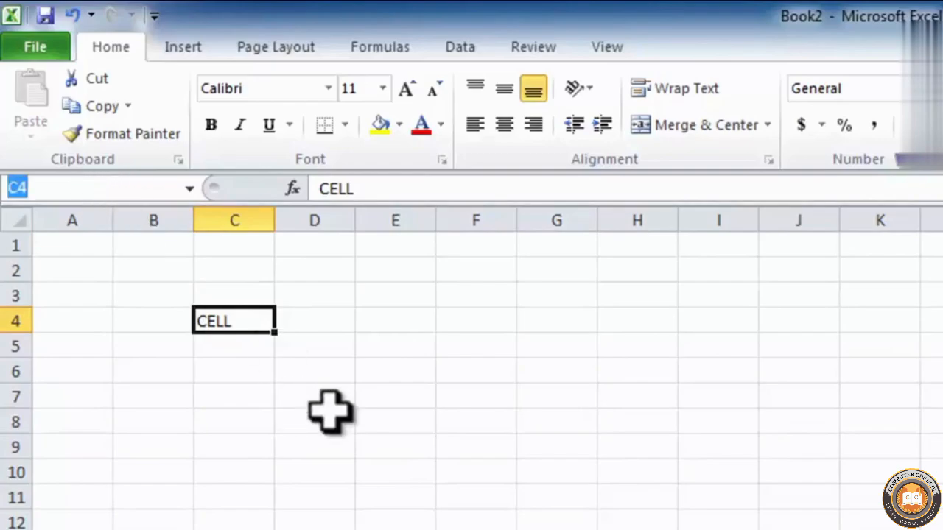
{"action": "left_click", "coordinate": [469, 417]}
{"action": "left_click", "coordinate": [848, 475]}
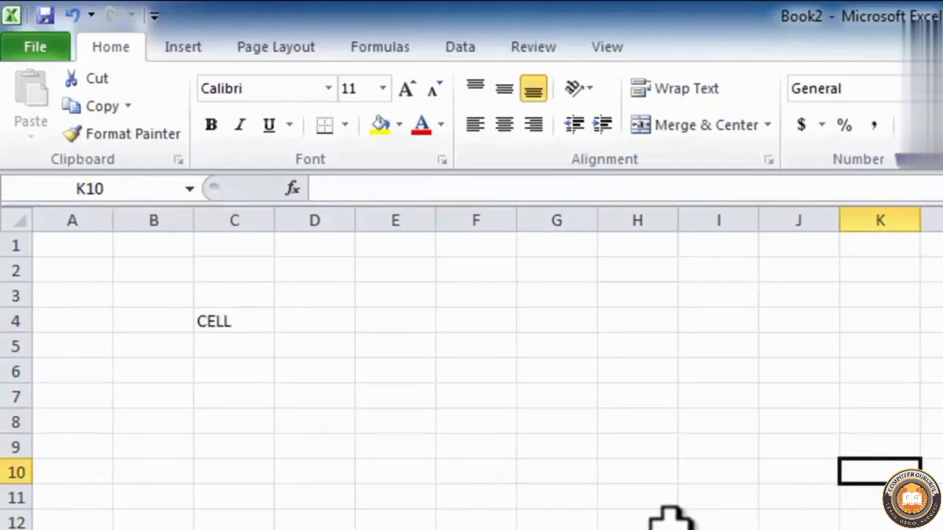
{"action": "left_click", "coordinate": [667, 519]}
{"action": "left_click", "coordinate": [565, 397]}
{"action": "left_click", "coordinate": [582, 372]}
{"action": "left_click", "coordinate": [695, 413]}
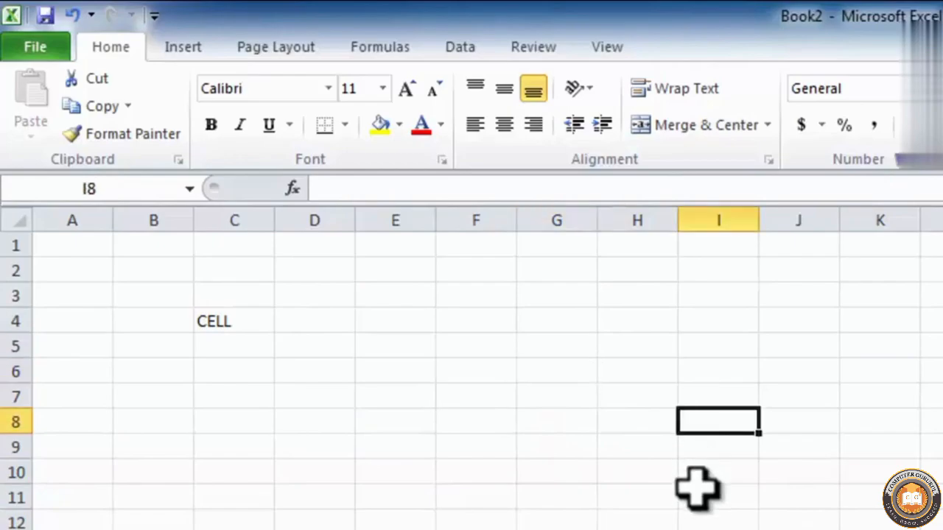
{"action": "left_click", "coordinate": [536, 477]}
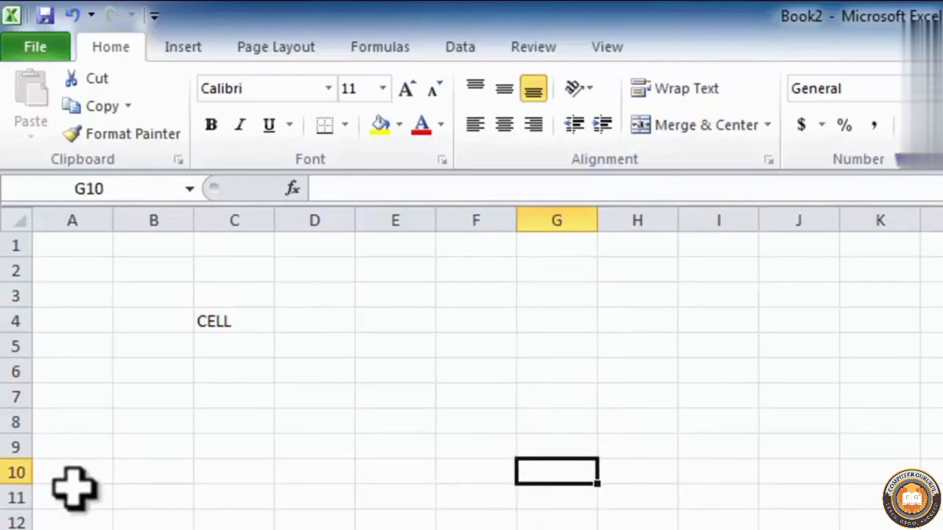
{"action": "left_click", "coordinate": [404, 473]}
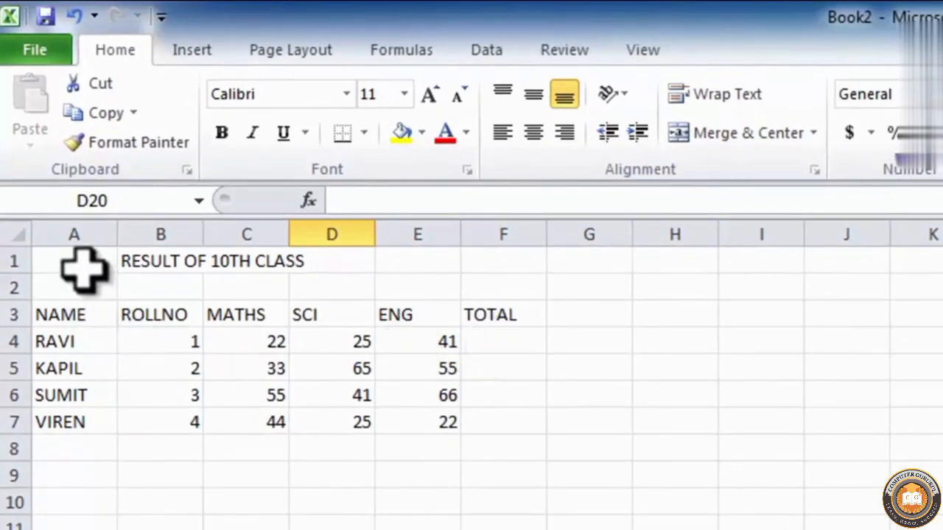
Examine the result table as a whole, its title RESULT OF 10TH CLASS and the student names in column A
{"action": "left_click_drag", "start_coordinate": [76, 261], "coordinate": [472, 446]}
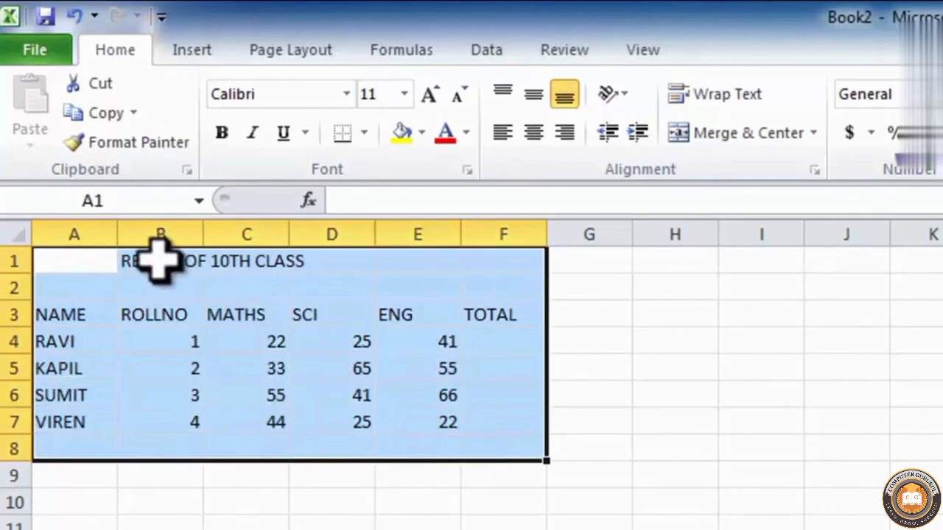
{"action": "left_click_drag", "start_coordinate": [160, 257], "coordinate": [294, 254]}
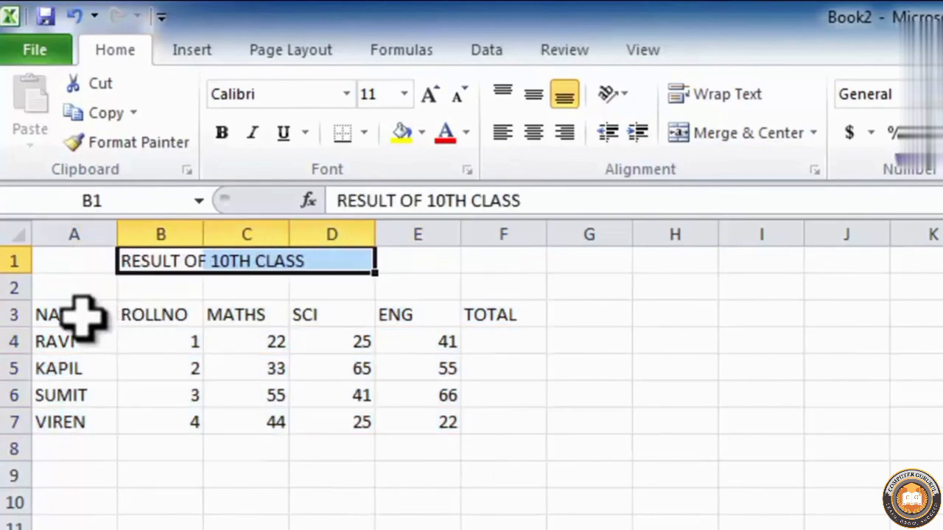
{"action": "left_click_drag", "start_coordinate": [83, 315], "coordinate": [73, 420]}
{"action": "left_click", "coordinate": [59, 346]}
{"action": "left_click", "coordinate": [61, 372]}
{"action": "left_click", "coordinate": [66, 398]}
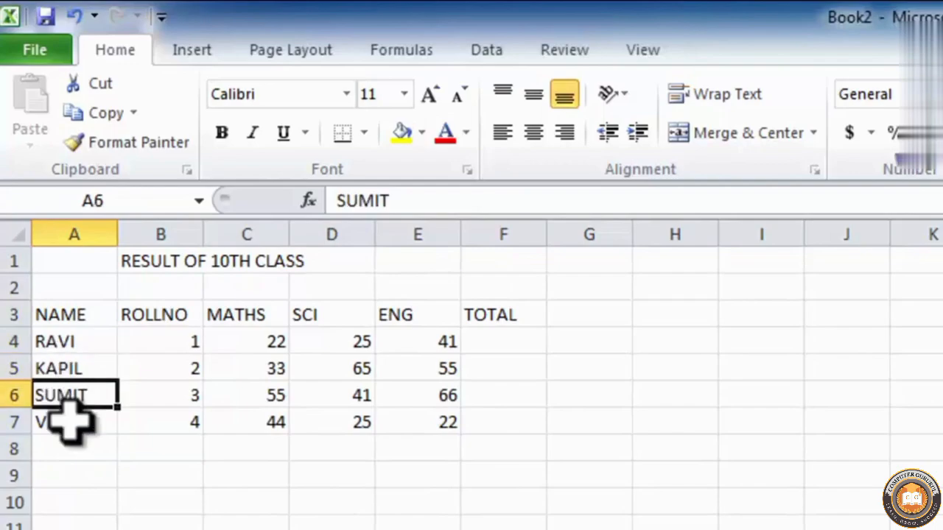
{"action": "left_click", "coordinate": [72, 424]}
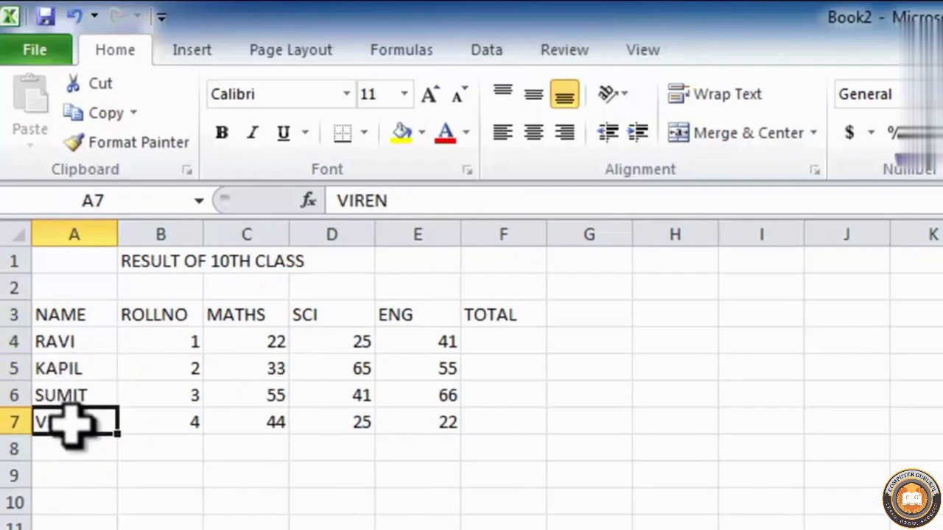
Examine the column headings ROLLNO, MATHS, SCI, ENG and TOTAL in row 3
{"action": "left_click", "coordinate": [139, 316]}
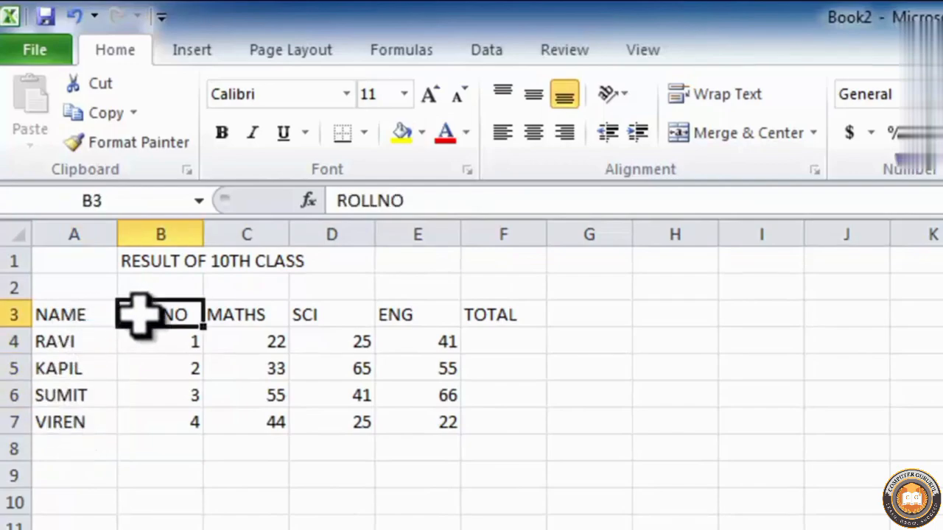
{"action": "left_click", "coordinate": [228, 316]}
{"action": "left_click", "coordinate": [318, 316]}
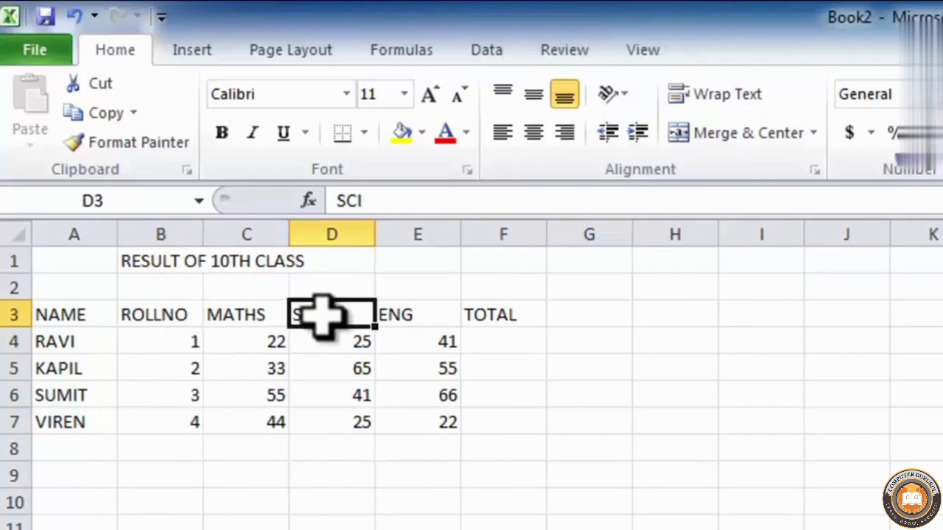
{"action": "left_click", "coordinate": [438, 313]}
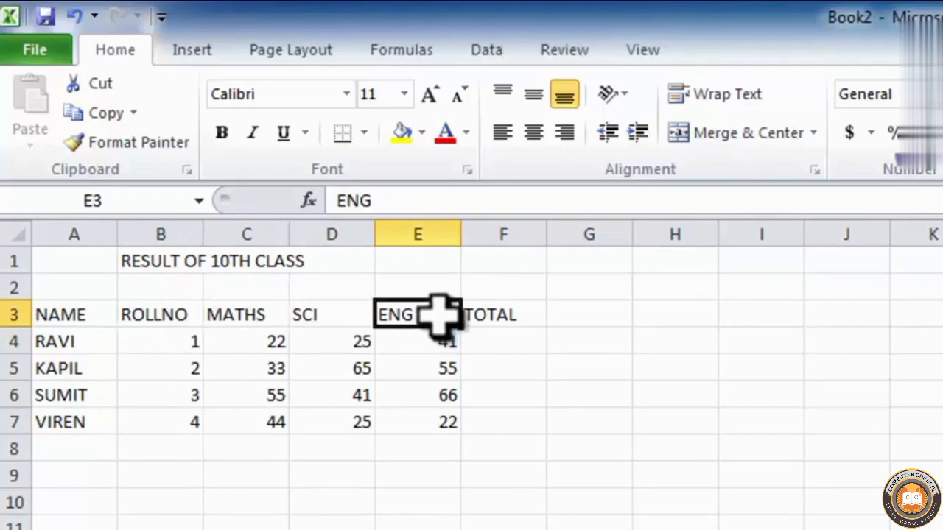
{"action": "left_click", "coordinate": [503, 314]}
Add up the first student's MATHS, SCI and ENG marks in cell F4 with the formula =C4+D4+E4
{"action": "left_click", "coordinate": [503, 339]}
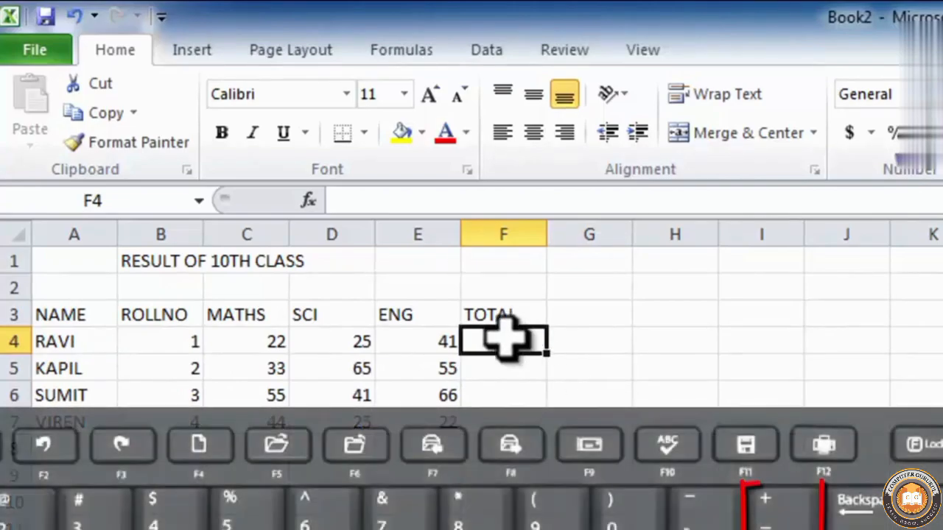
{"action": "type", "text": "="}
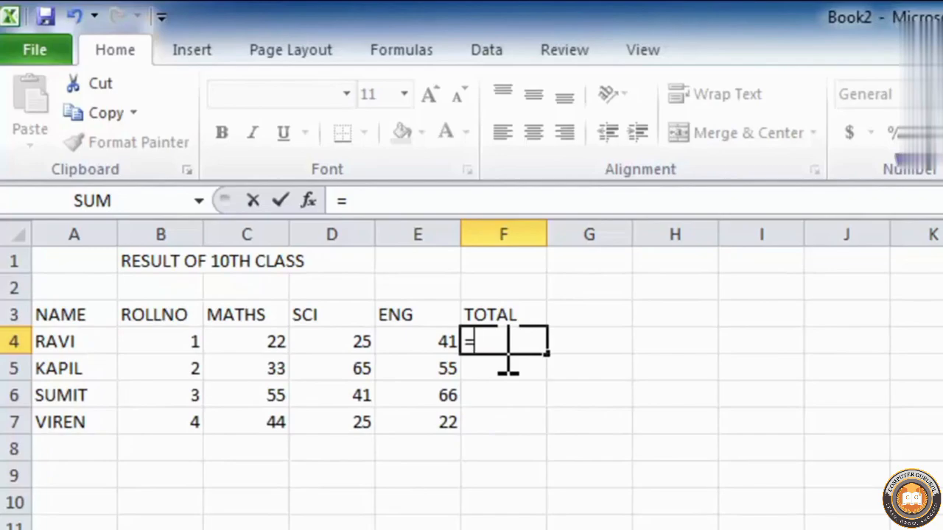
{"action": "left_click", "coordinate": [243, 343]}
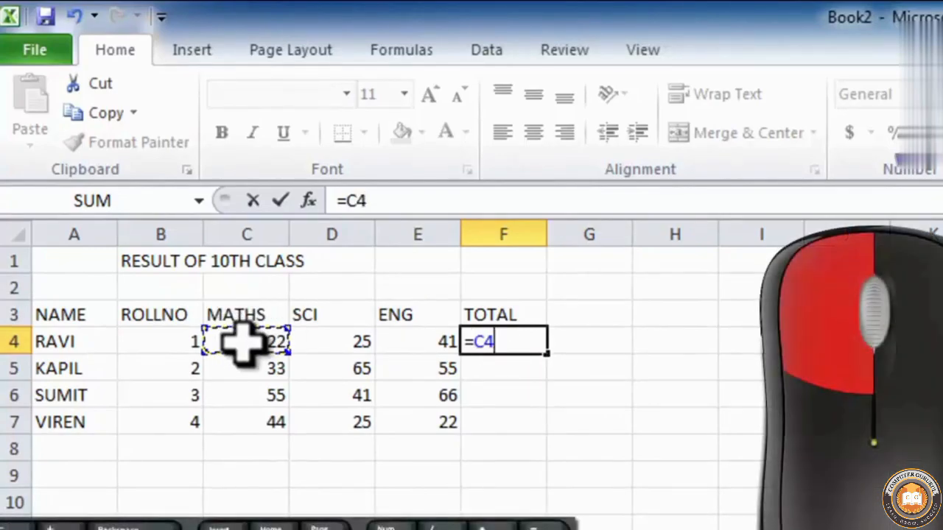
{"action": "left_click", "coordinate": [327, 341]}
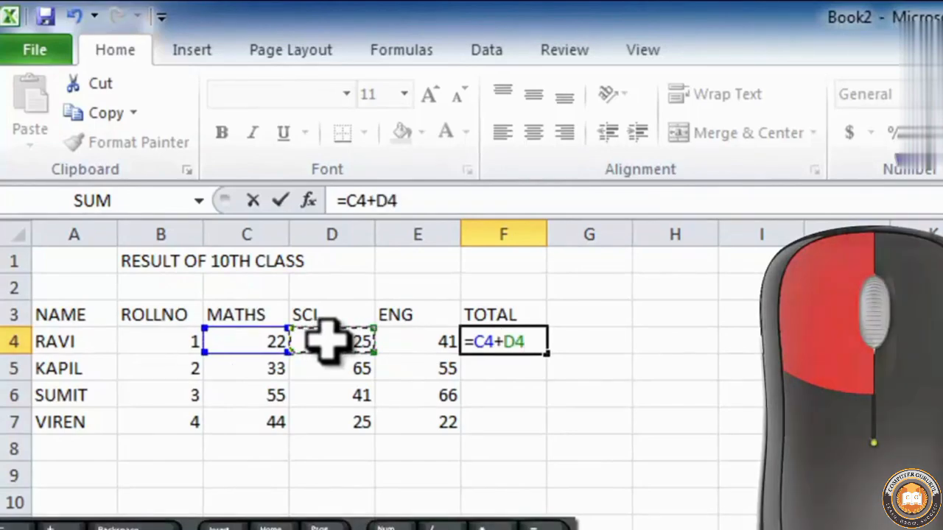
{"action": "type", "text": "+"}
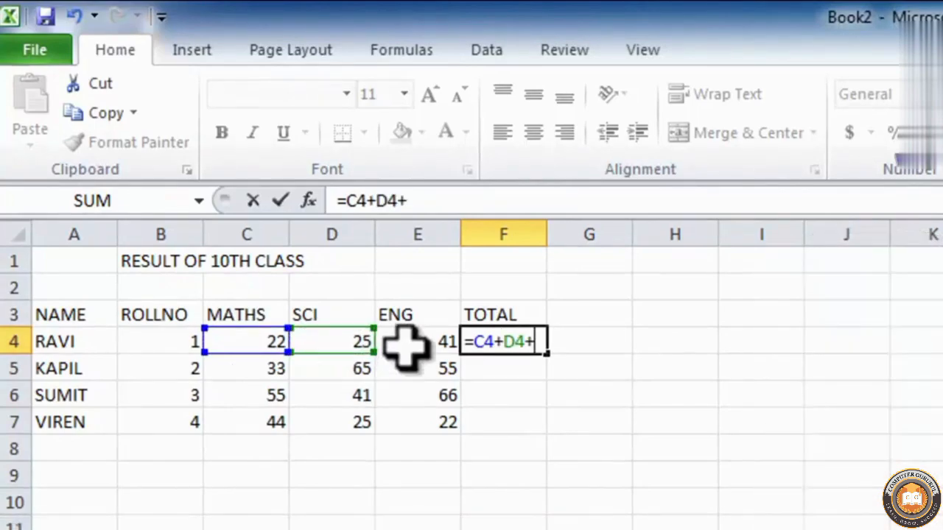
{"action": "left_click", "coordinate": [442, 346]}
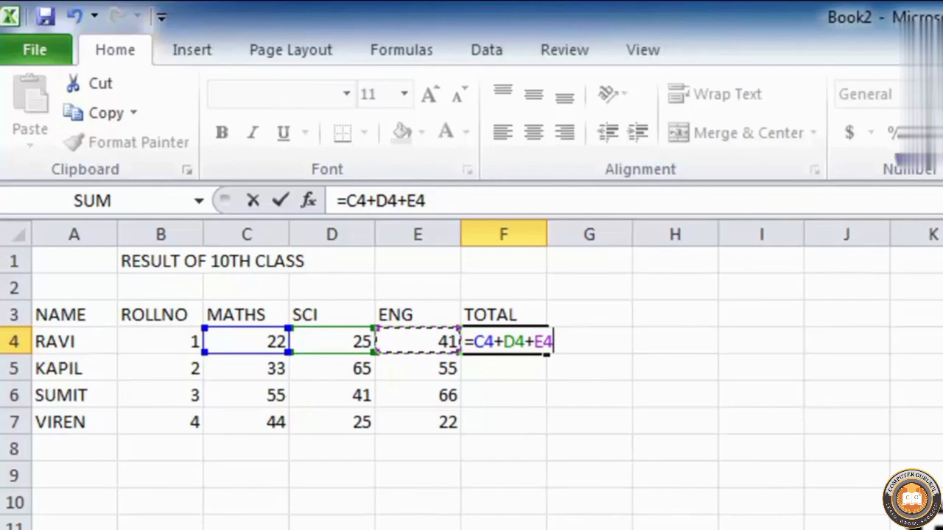
{"action": "key", "text": "Return"}
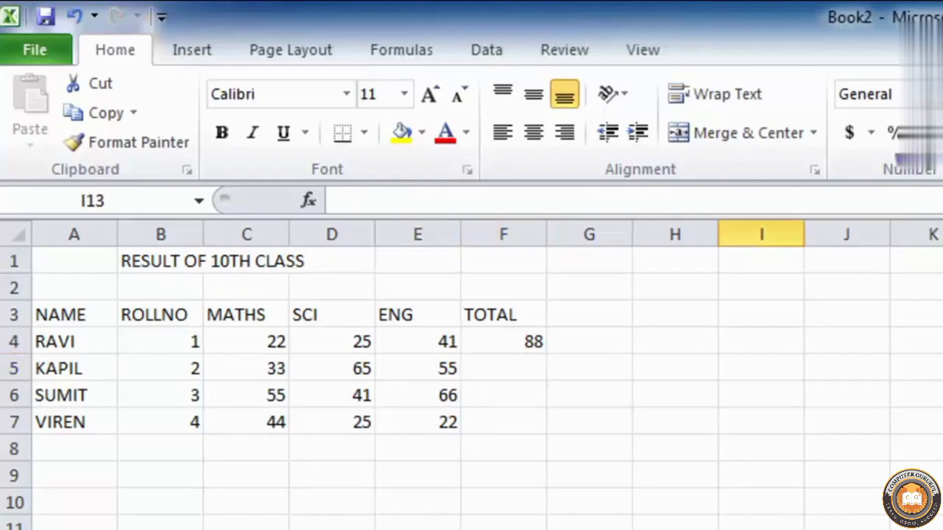
Fill the total formula from F4 down to F7 for the remaining students
{"action": "left_click", "coordinate": [523, 344]}
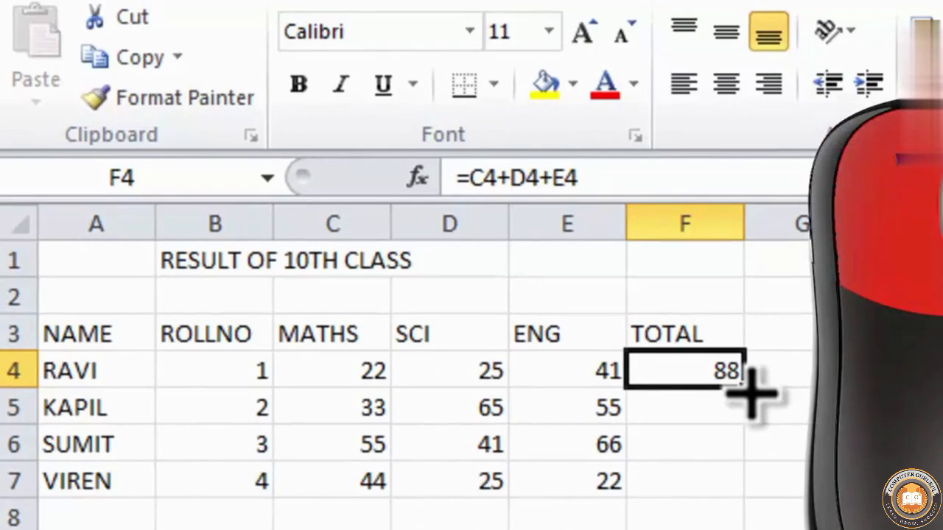
{"action": "left_click_drag", "start_coordinate": [745, 387], "coordinate": [756, 498]}
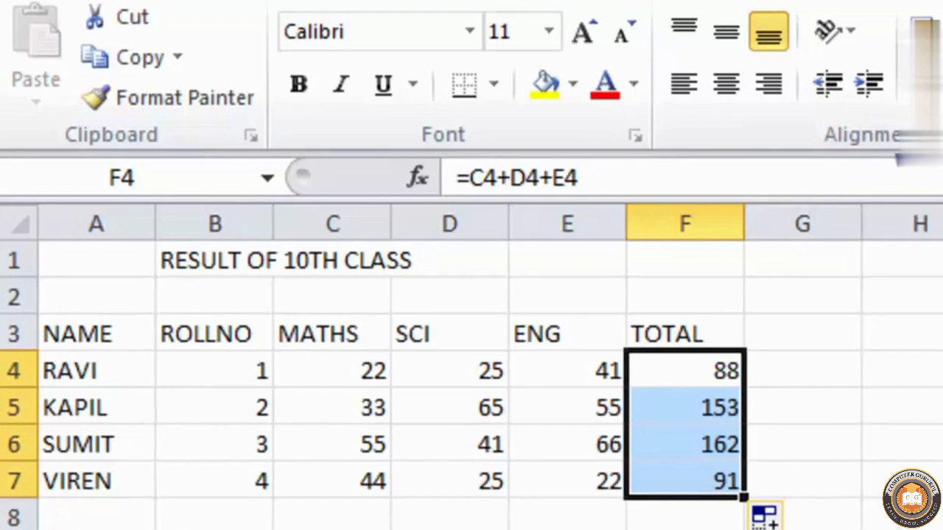
{"action": "left_click", "coordinate": [693, 529]}
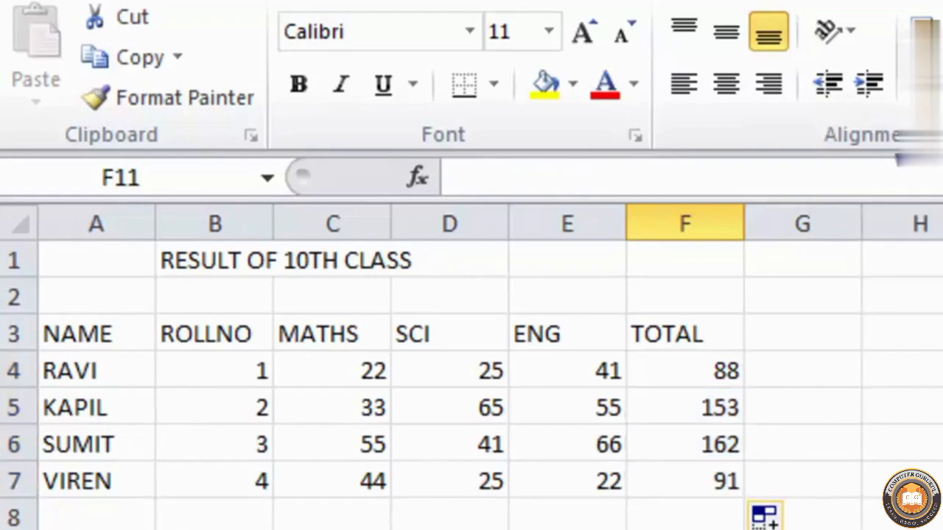
Highlight the whole formula of cell F4 to review its cell references
{"action": "left_click", "coordinate": [700, 372]}
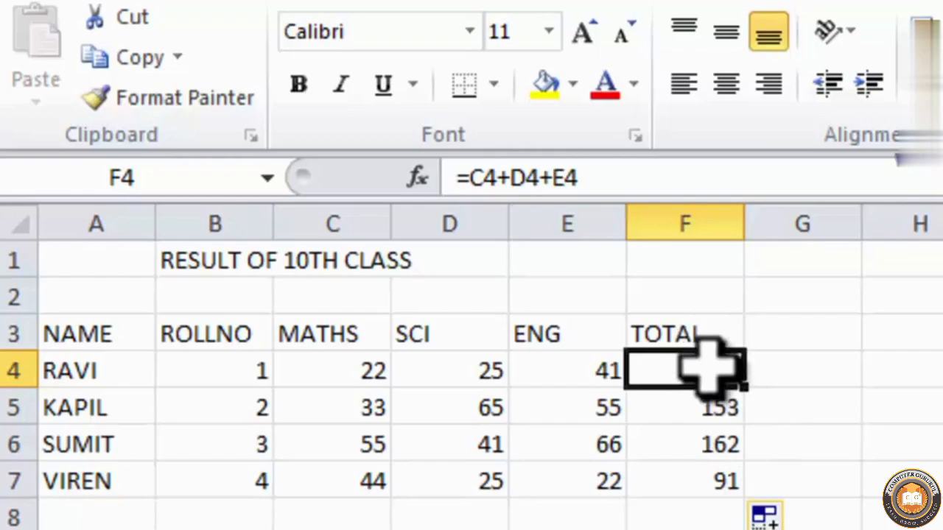
{"action": "left_click_drag", "start_coordinate": [625, 181], "coordinate": [457, 177]}
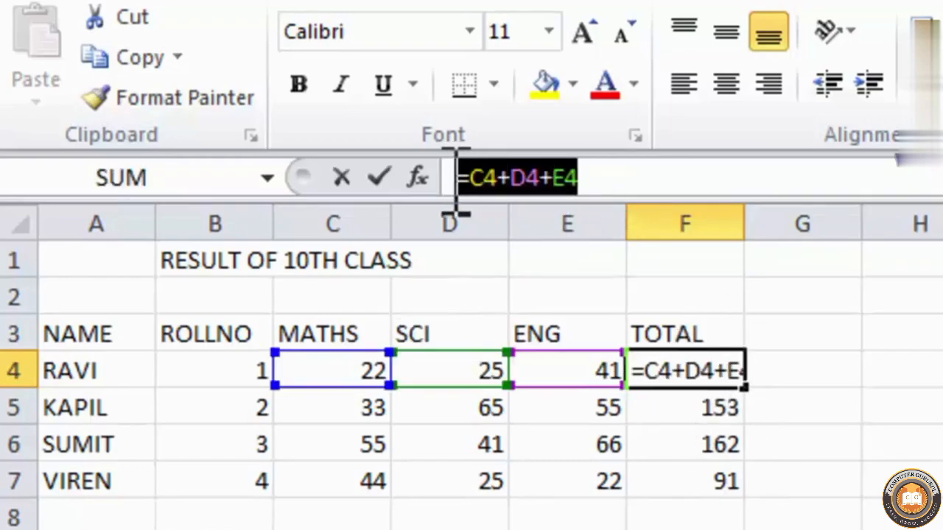
Leave cell F4's formula unedited and check the cell references in the filled total formulas of F5, F6 and F7
{"action": "left_click", "coordinate": [693, 402]}
{"action": "key", "text": "Escape"}
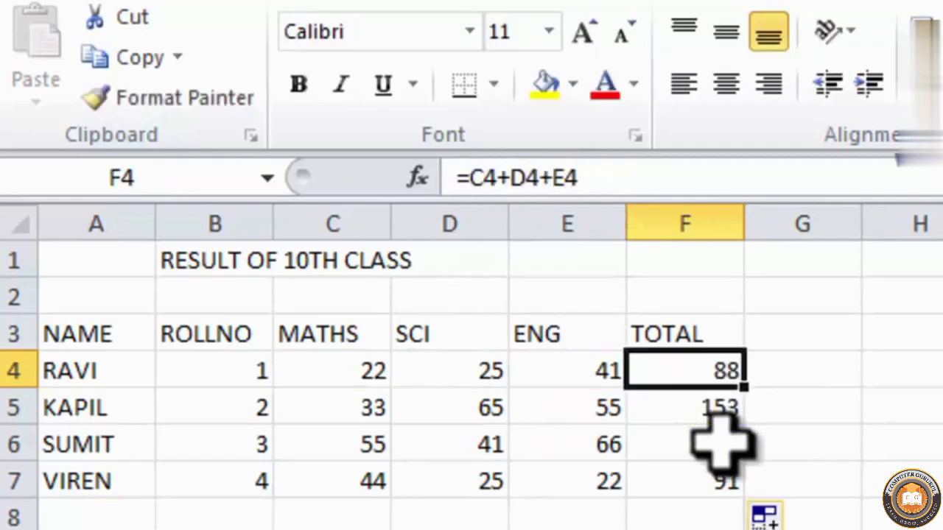
{"action": "left_click", "coordinate": [722, 398]}
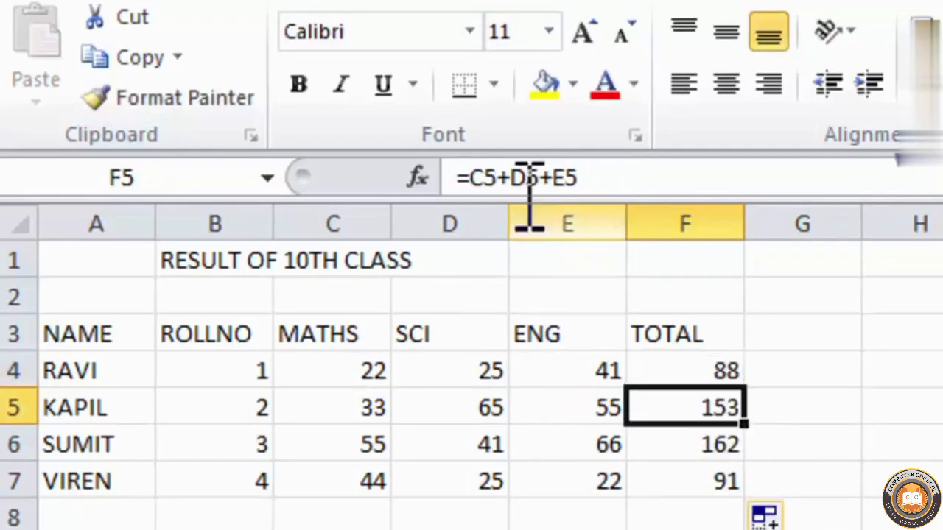
{"action": "left_click", "coordinate": [685, 440]}
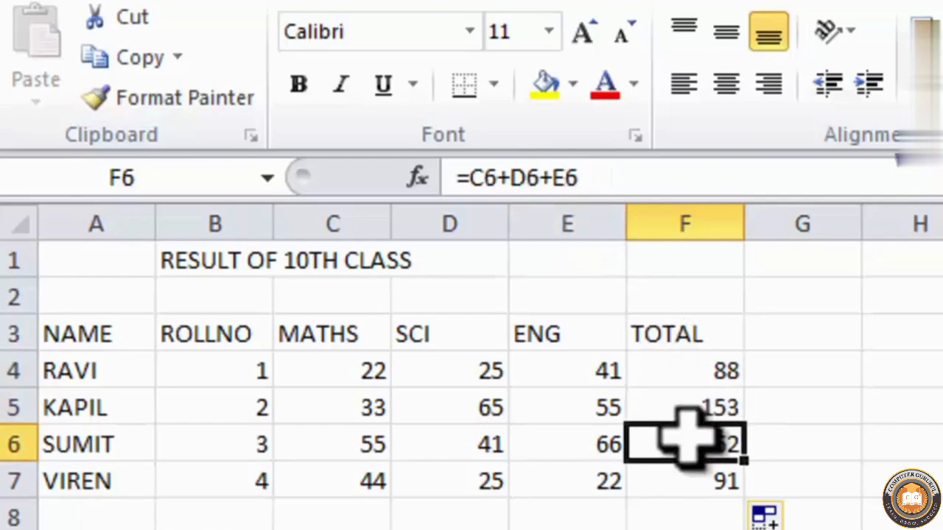
{"action": "left_click", "coordinate": [693, 479]}
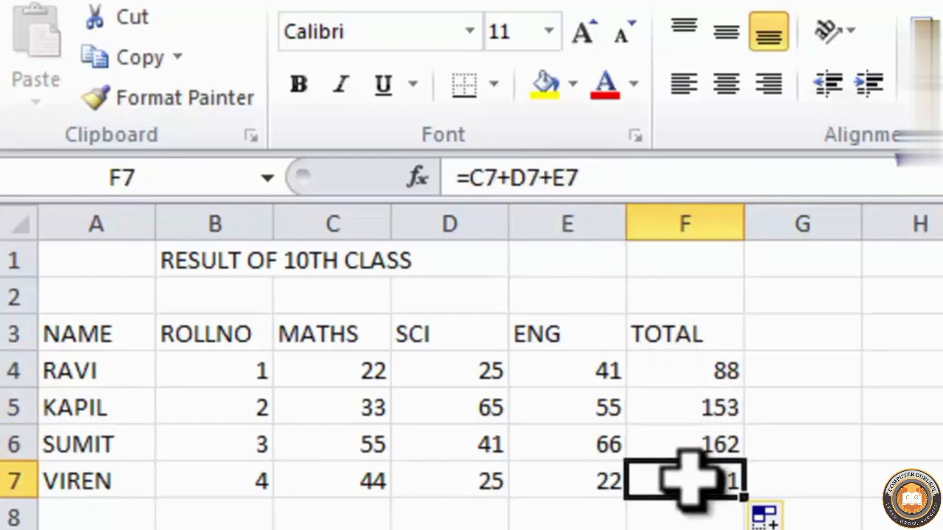
Total the first student's marks in the empty cell F4 with AutoSum, restricting the summed range to C4:E4
{"action": "left_click", "coordinate": [718, 371]}
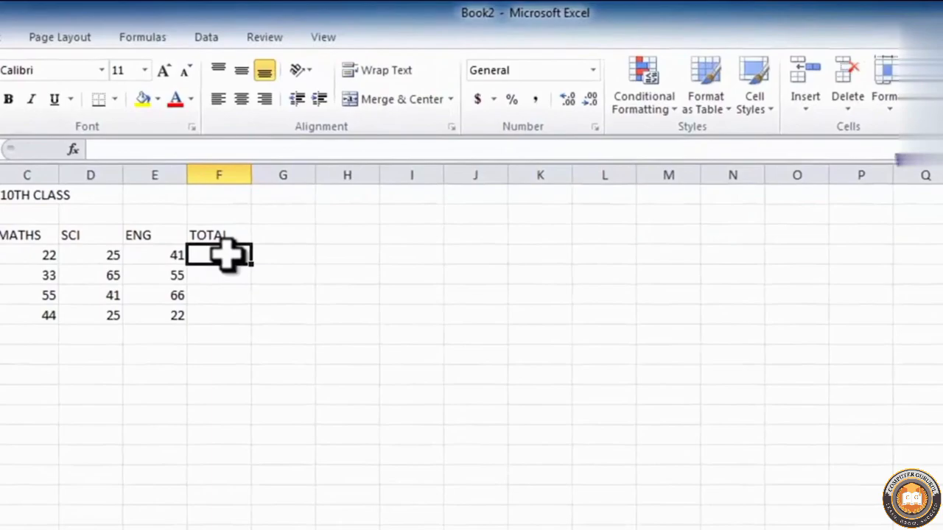
{"action": "left_click", "coordinate": [235, 337]}
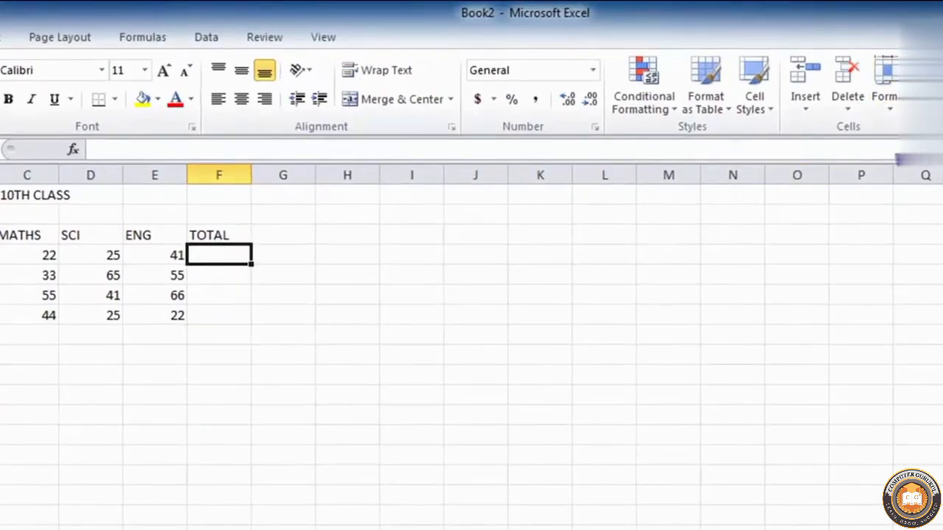
{"action": "key", "text": "alt+equal"}
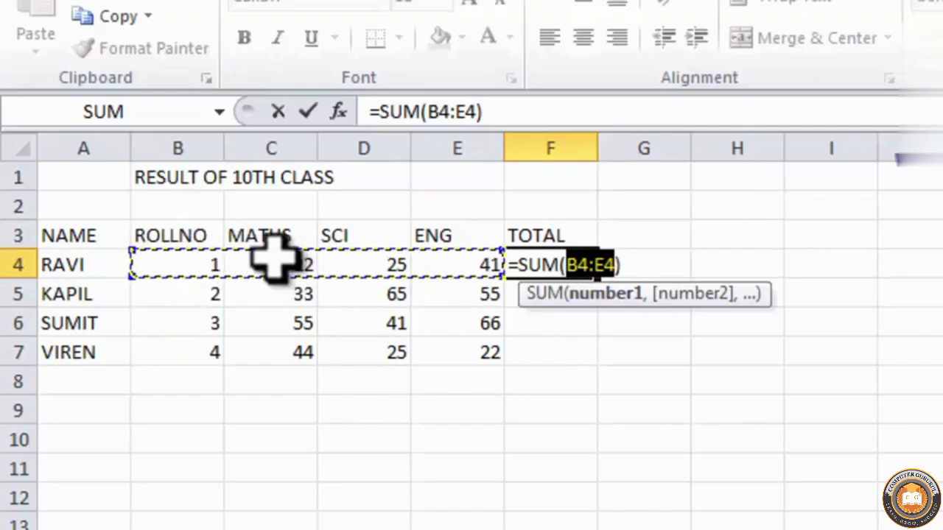
{"action": "left_click_drag", "start_coordinate": [274, 259], "coordinate": [448, 255]}
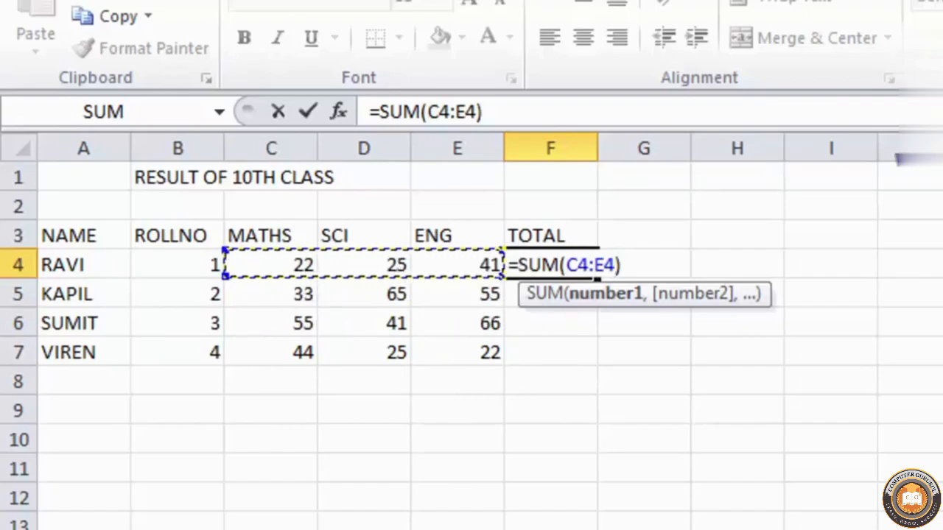
{"action": "key", "text": "Return"}
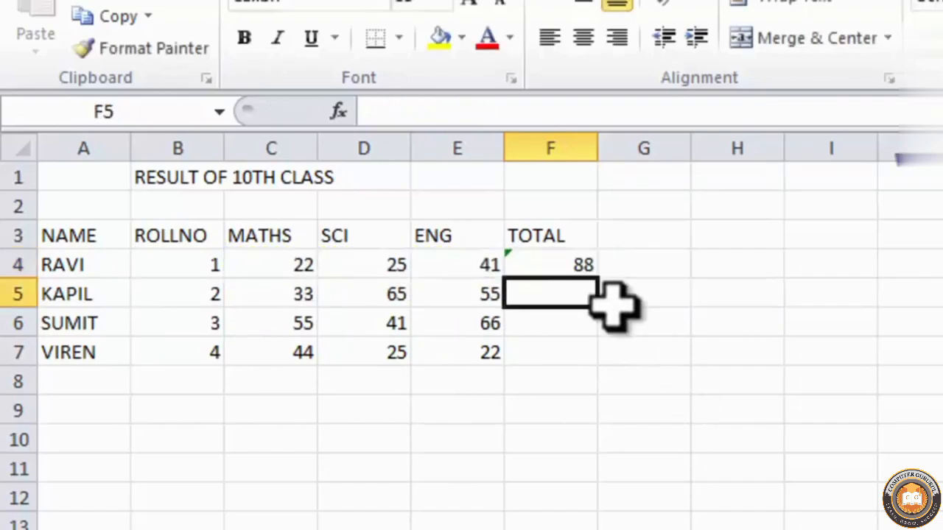
Fill the SUM formula from F4 down to F7
{"action": "left_click", "coordinate": [568, 263]}
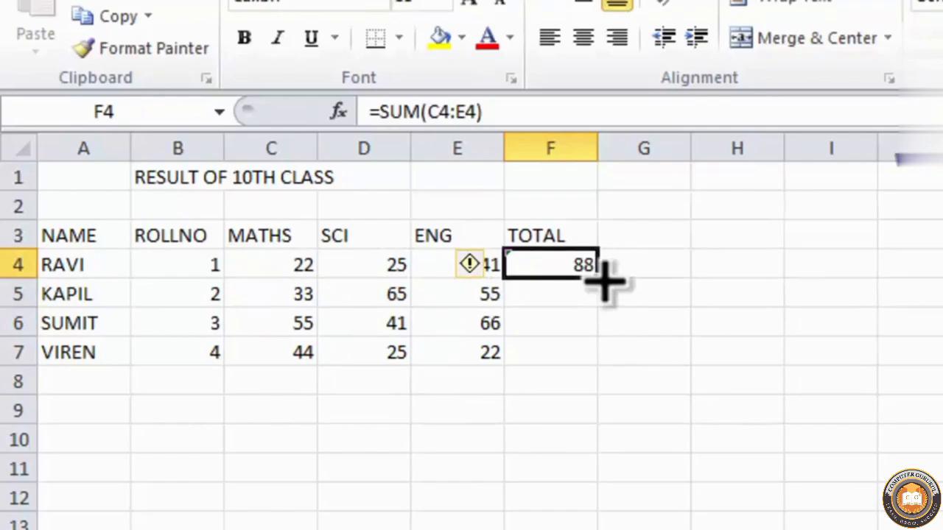
{"action": "left_click_drag", "start_coordinate": [603, 282], "coordinate": [606, 371]}
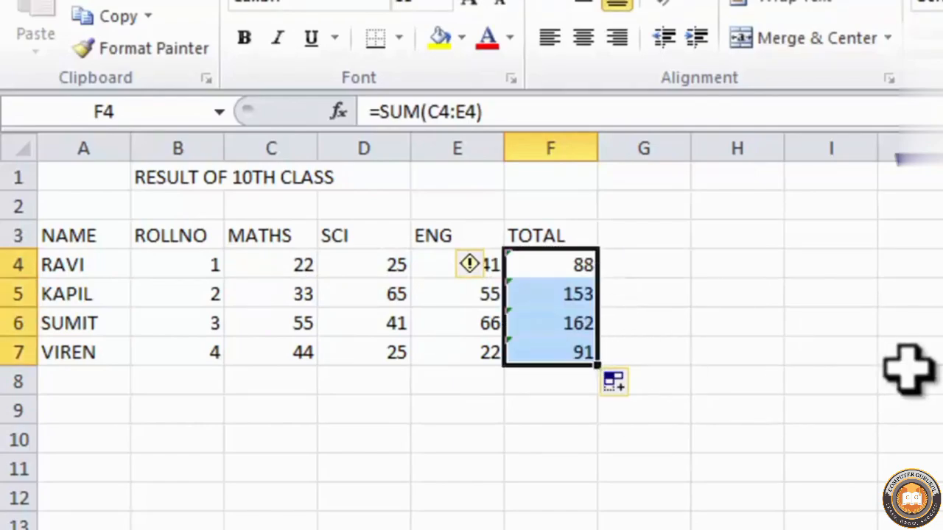
{"action": "left_click", "coordinate": [869, 358]}
Clear the totals in cells F4 to F7
{"action": "left_click", "coordinate": [574, 265]}
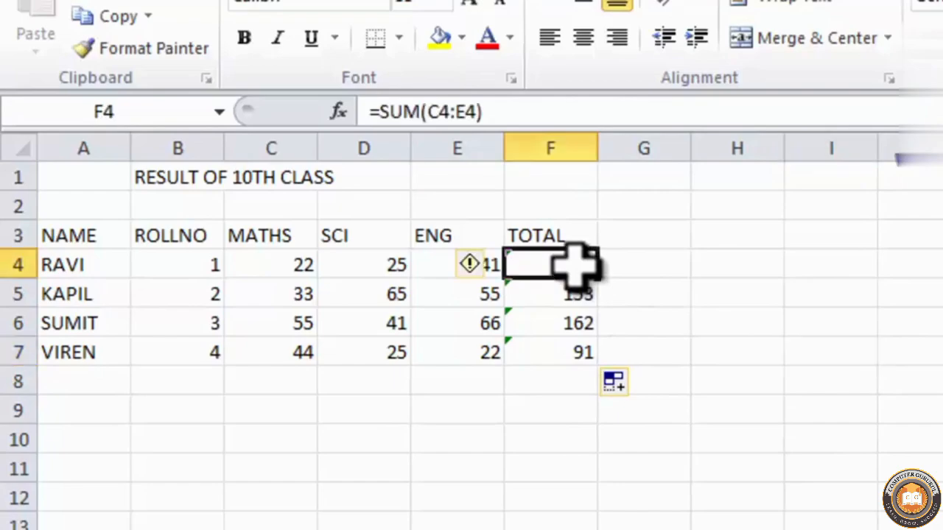
{"action": "left_click_drag", "start_coordinate": [575, 265], "coordinate": [579, 343]}
{"action": "key", "text": "Delete"}
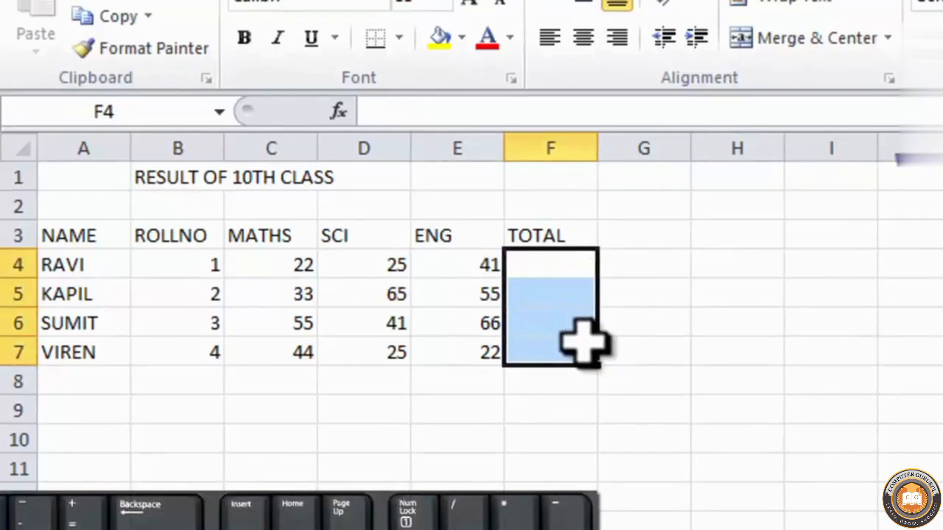
{"action": "left_click", "coordinate": [668, 389]}
Start inserting a function in cell F4 and look through the available function categories, keeping Most Recently Used
{"action": "left_click", "coordinate": [537, 256]}
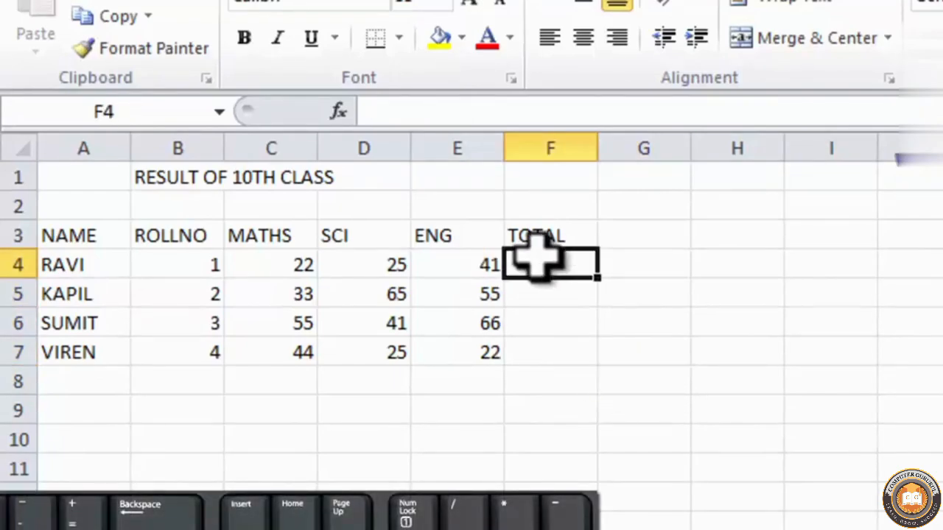
{"action": "left_click", "coordinate": [338, 112]}
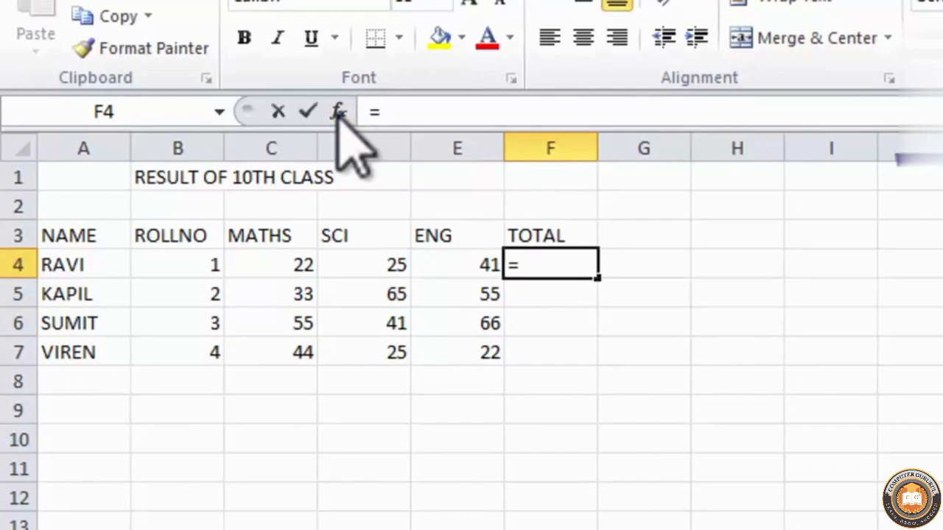
{"action": "left_click_drag", "start_coordinate": [585, 225], "coordinate": [942, 223]}
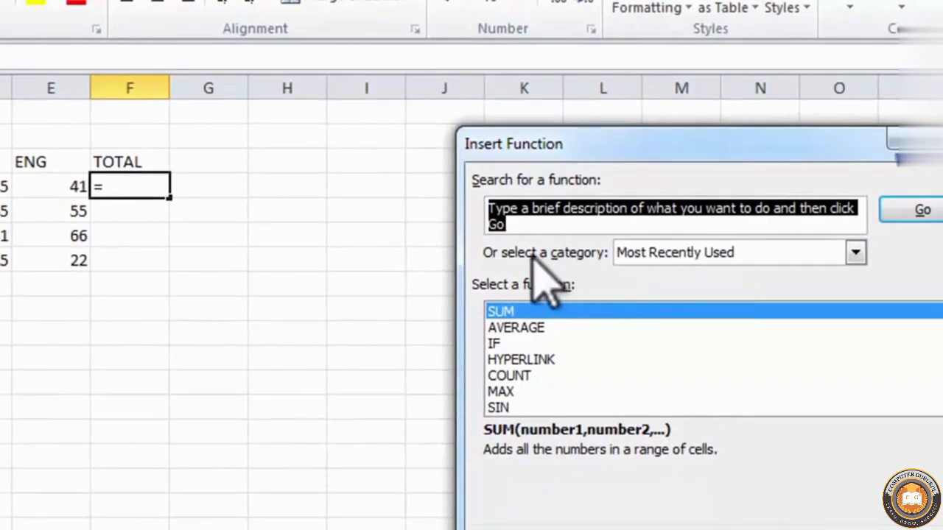
{"action": "left_click", "coordinate": [737, 255]}
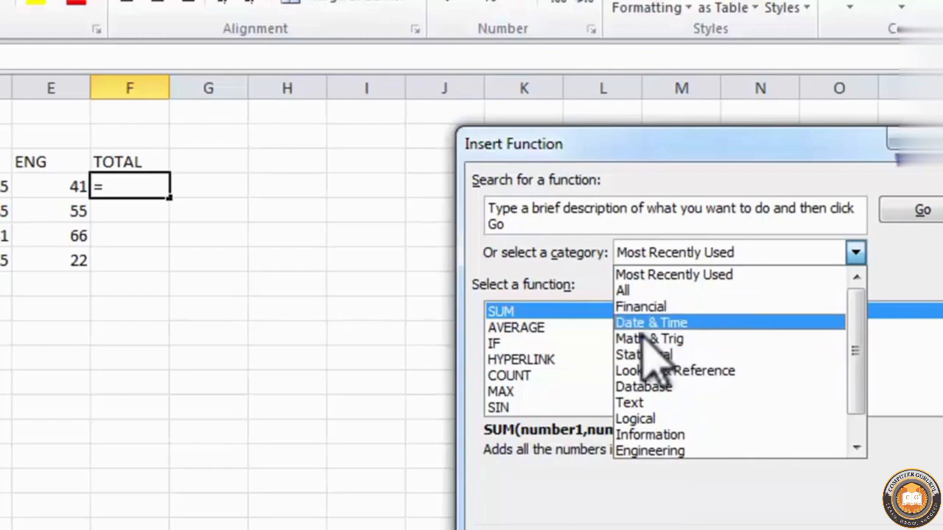
{"action": "left_click", "coordinate": [557, 271]}
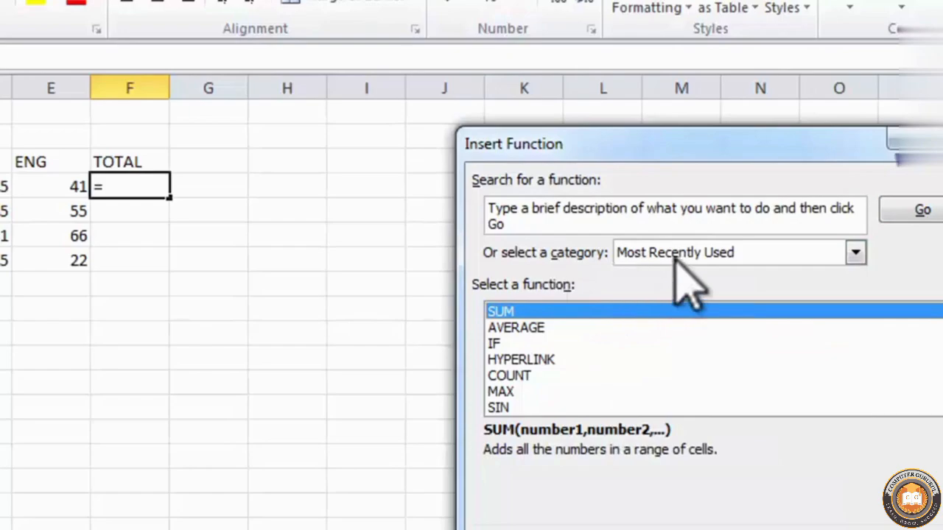
Look through the descriptions of the recently used functions and choose SUM for cell F4
{"action": "left_click", "coordinate": [517, 344]}
{"action": "left_click", "coordinate": [518, 374]}
{"action": "left_click", "coordinate": [517, 406]}
{"action": "left_click", "coordinate": [516, 361]}
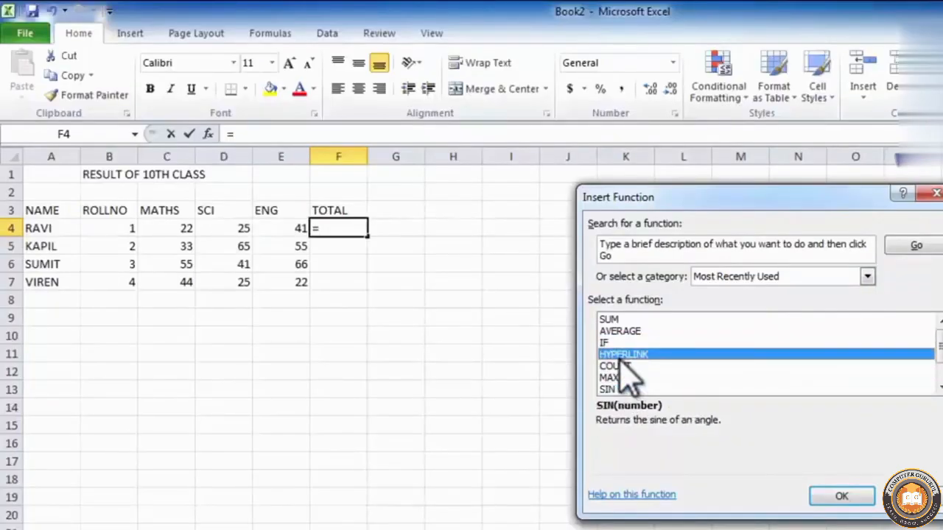
{"action": "left_click", "coordinate": [627, 331]}
{"action": "left_click", "coordinate": [627, 319]}
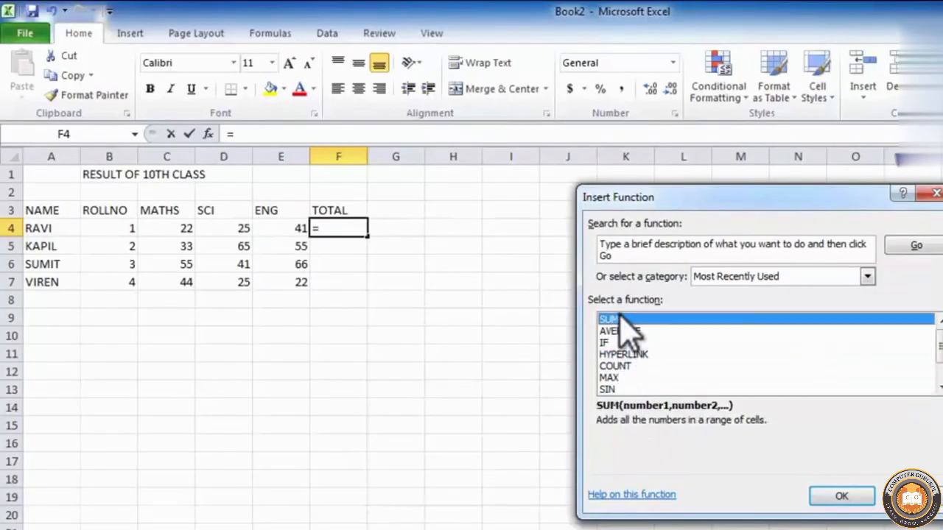
{"action": "left_click", "coordinate": [844, 497]}
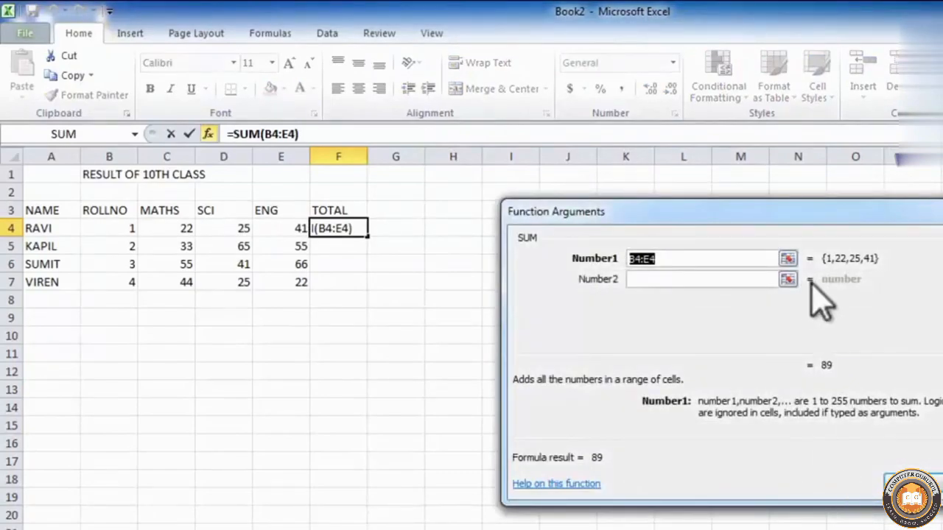
Set the SUM function's Number1 argument to C4:E4 and fill the resulting formula from F4 down to F7
{"action": "left_click_drag", "start_coordinate": [600, 289], "coordinate": [524, 308]}
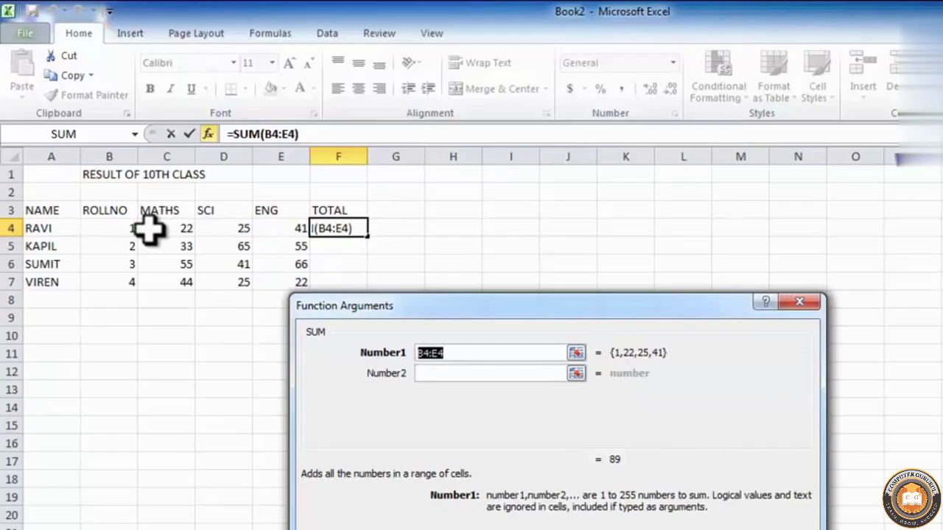
{"action": "left_click_drag", "start_coordinate": [158, 228], "coordinate": [274, 230]}
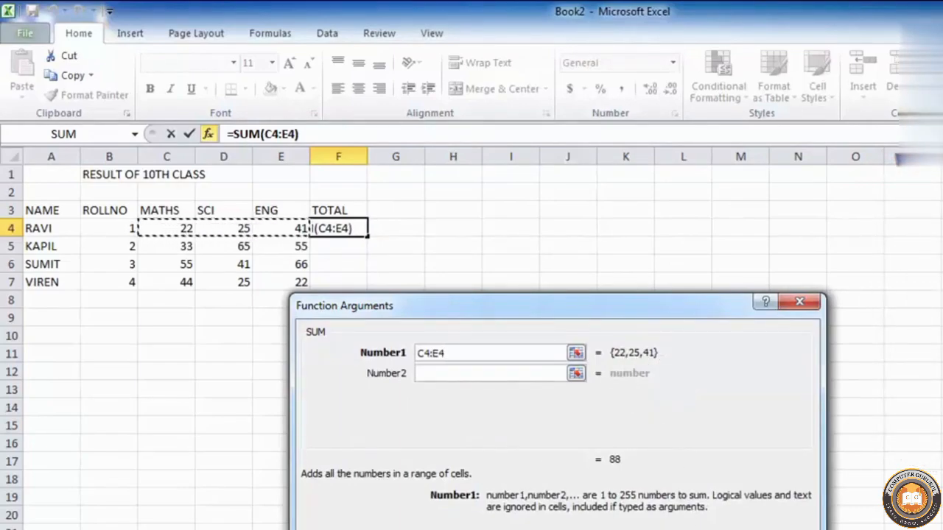
{"action": "left_click", "coordinate": [704, 526]}
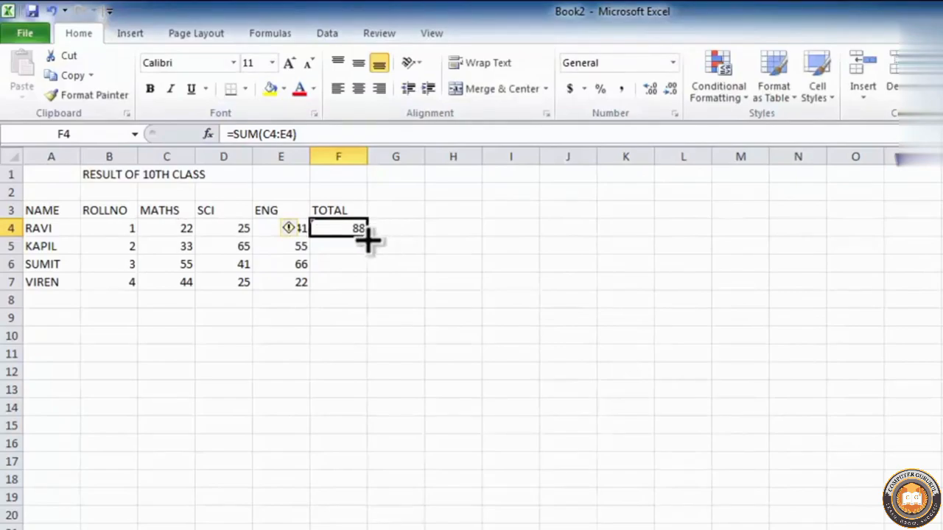
{"action": "left_click_drag", "start_coordinate": [367, 238], "coordinate": [370, 288]}
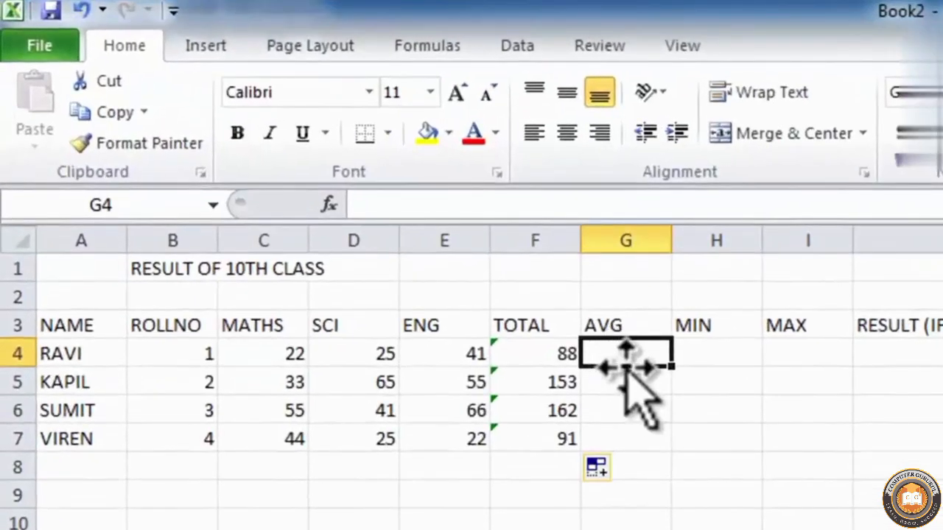
Examine the column headings AVG, MIN, MAX and RESULT (IF FUNCTION) in row 3
{"action": "left_click", "coordinate": [630, 324]}
{"action": "left_click", "coordinate": [682, 325]}
{"action": "left_click", "coordinate": [785, 324]}
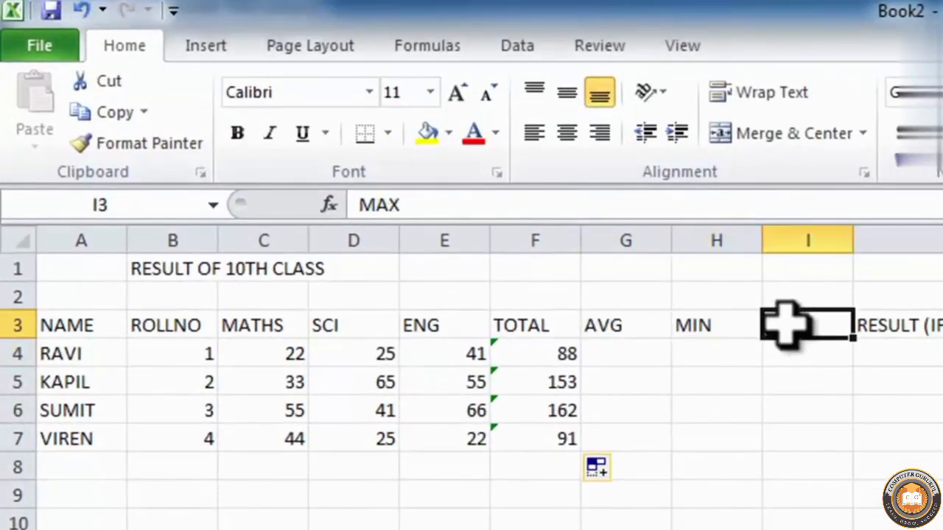
{"action": "left_click", "coordinate": [855, 322]}
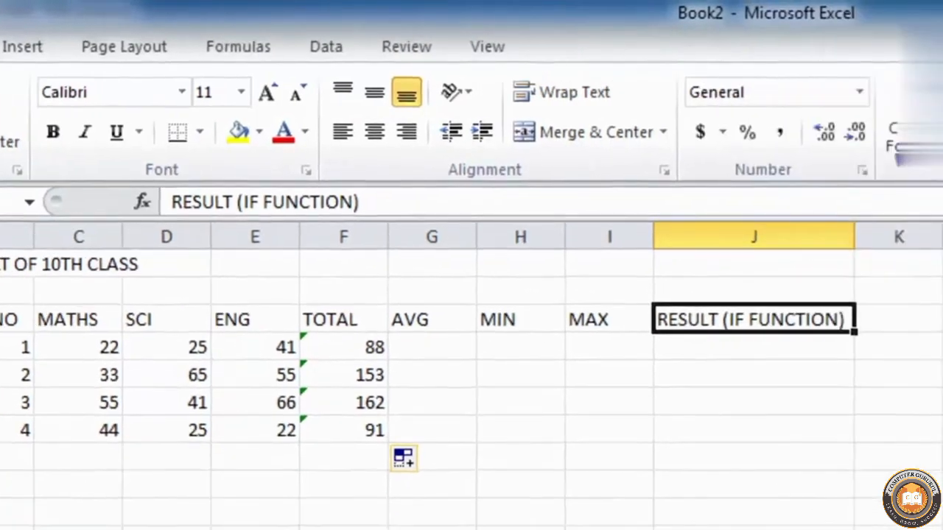
Examine the functions offered through AutoSum's More Functions and Insert Function, including AVERAGE, SIN and HYPERLINK, without inserting any
{"action": "left_click", "coordinate": [937, 80]}
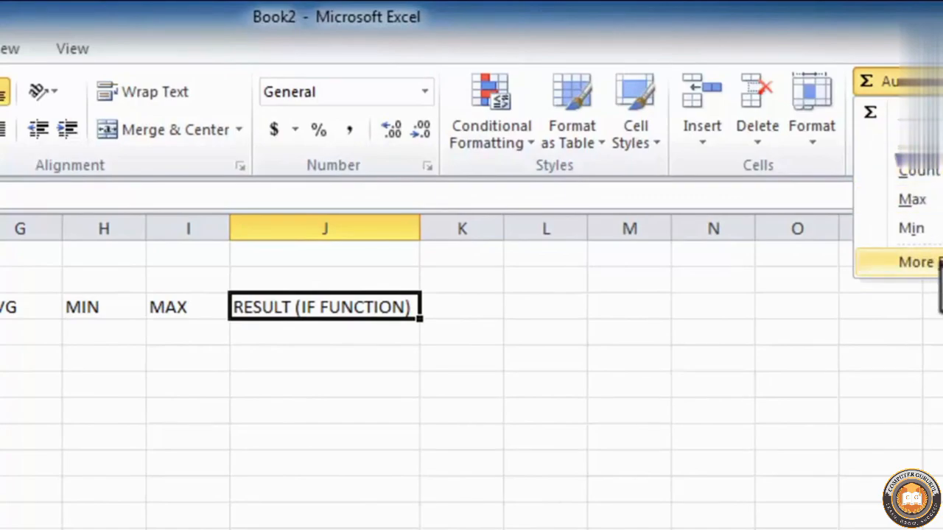
{"action": "left_click", "coordinate": [937, 265]}
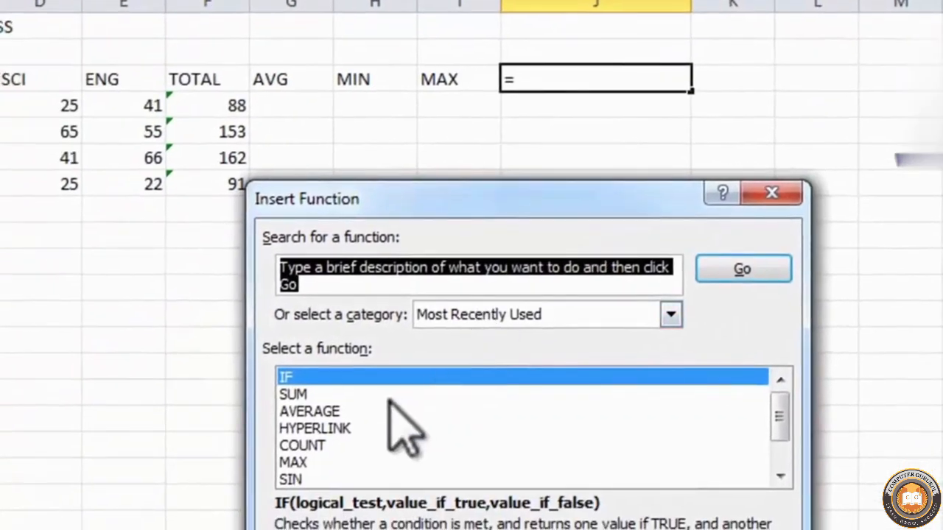
{"action": "left_click", "coordinate": [322, 411]}
{"action": "left_click", "coordinate": [317, 477]}
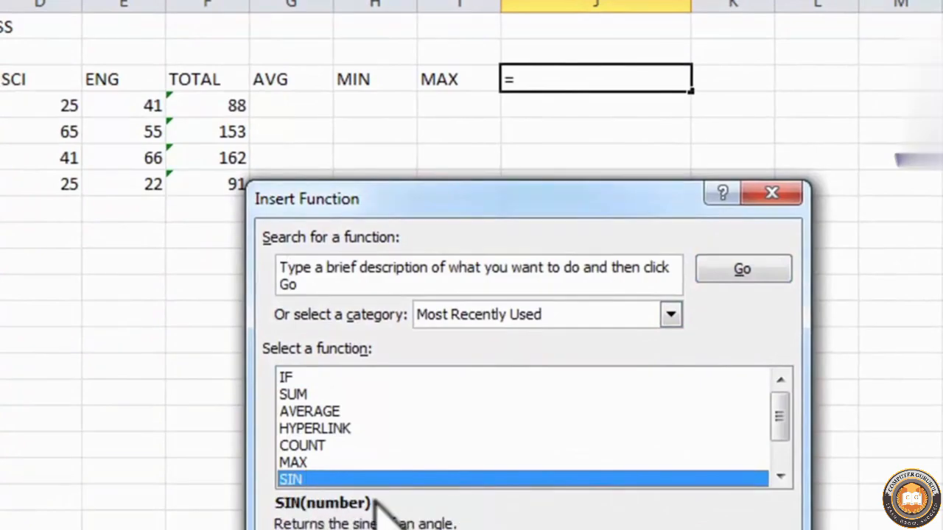
{"action": "left_click", "coordinate": [410, 426]}
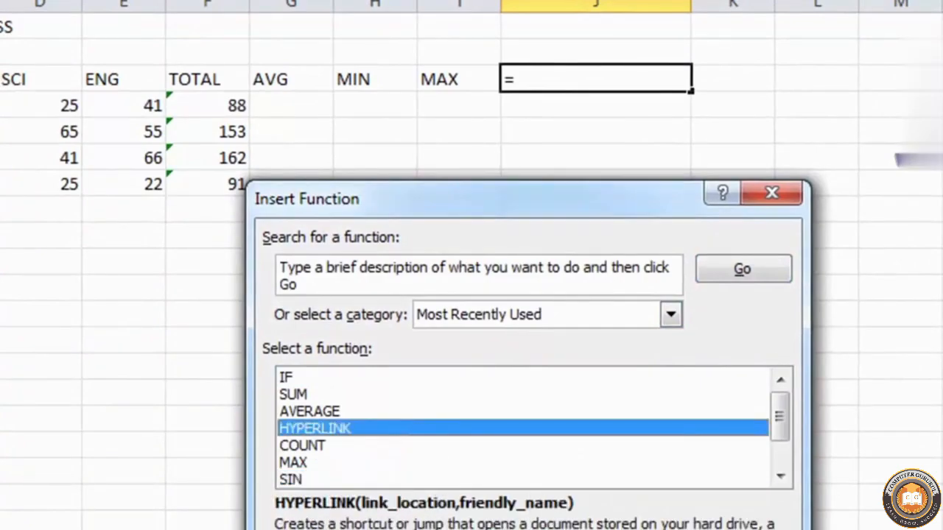
{"action": "key", "text": "Escape"}
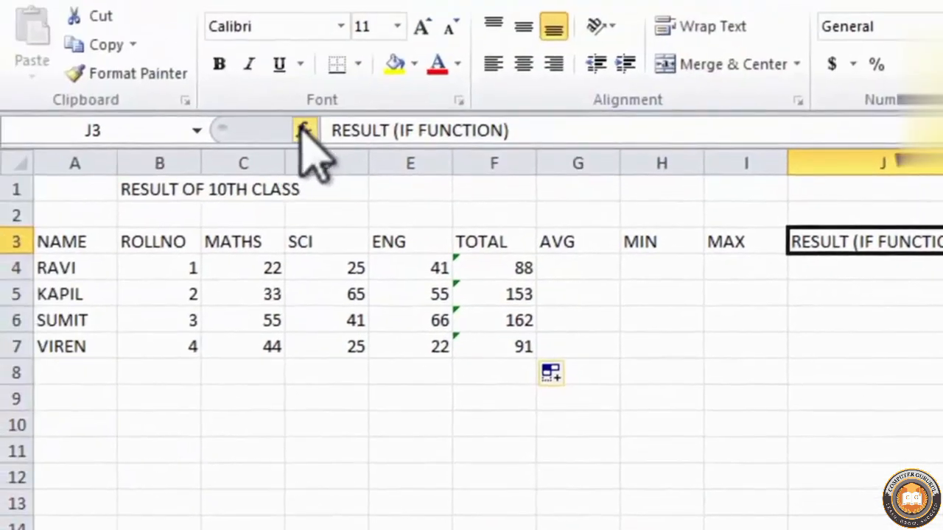
{"action": "left_click", "coordinate": [304, 132]}
{"action": "left_click", "coordinate": [737, 527]}
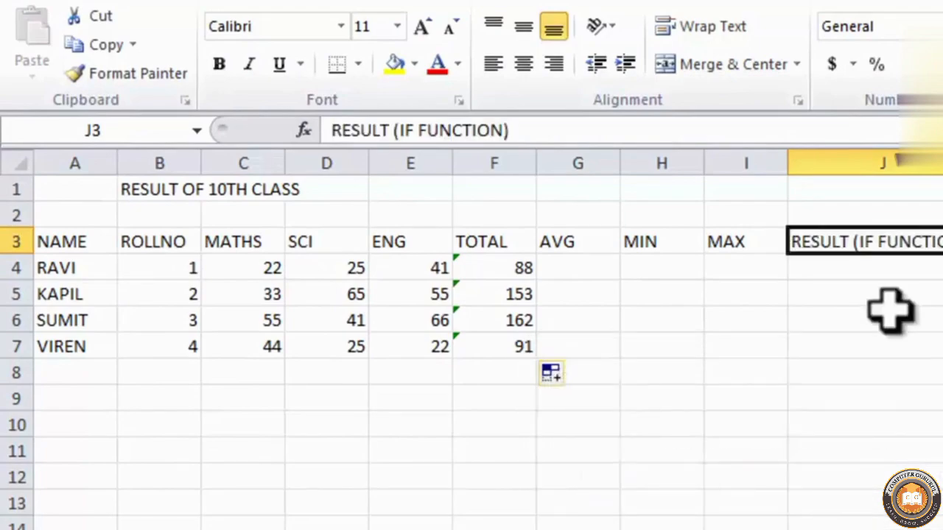
Calculate the average of the first student's marks in cell G4 with AVERAGE over the range C4:E4
{"action": "left_click", "coordinate": [681, 322]}
{"action": "left_click", "coordinate": [577, 262]}
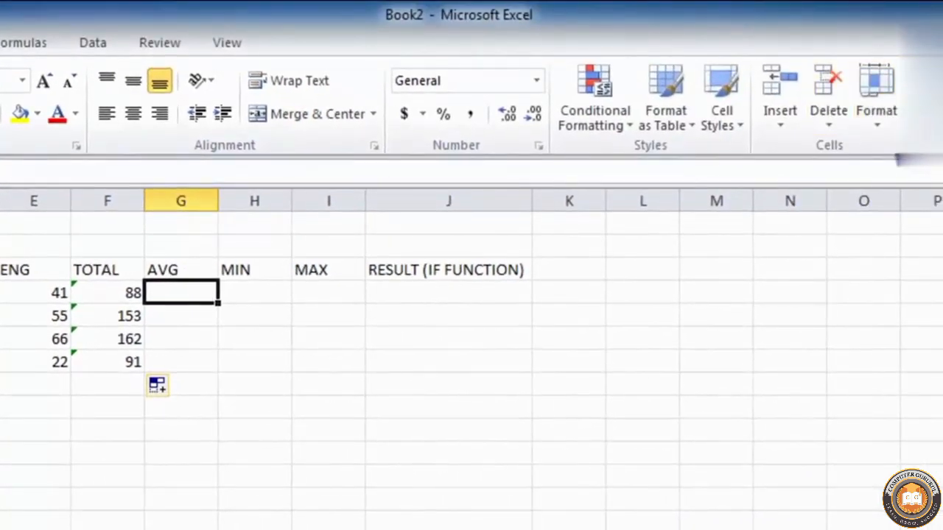
{"action": "left_click", "coordinate": [942, 75]}
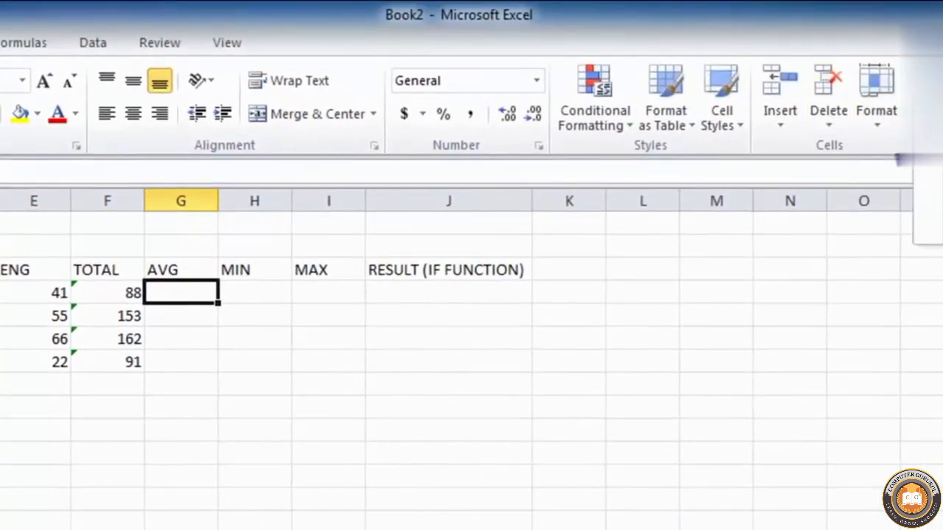
{"action": "left_click", "coordinate": [940, 126]}
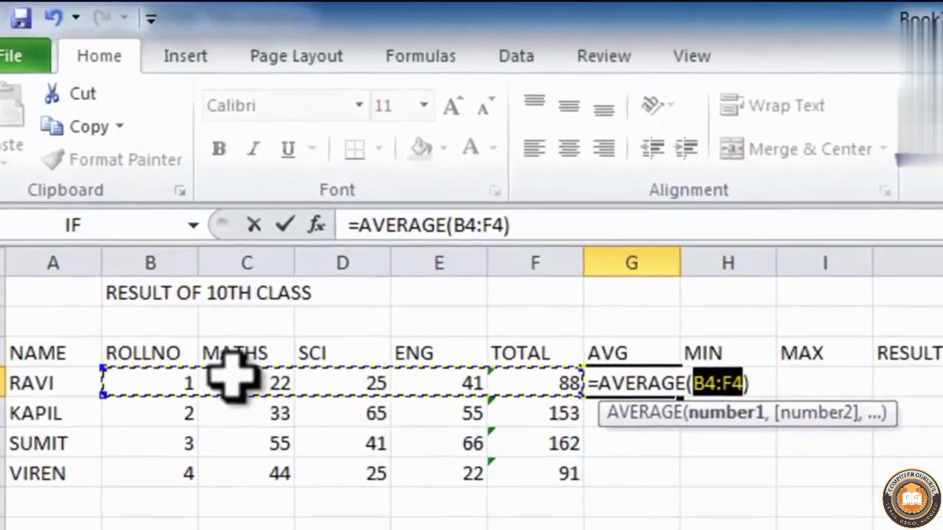
{"action": "left_click_drag", "start_coordinate": [181, 298], "coordinate": [251, 286]}
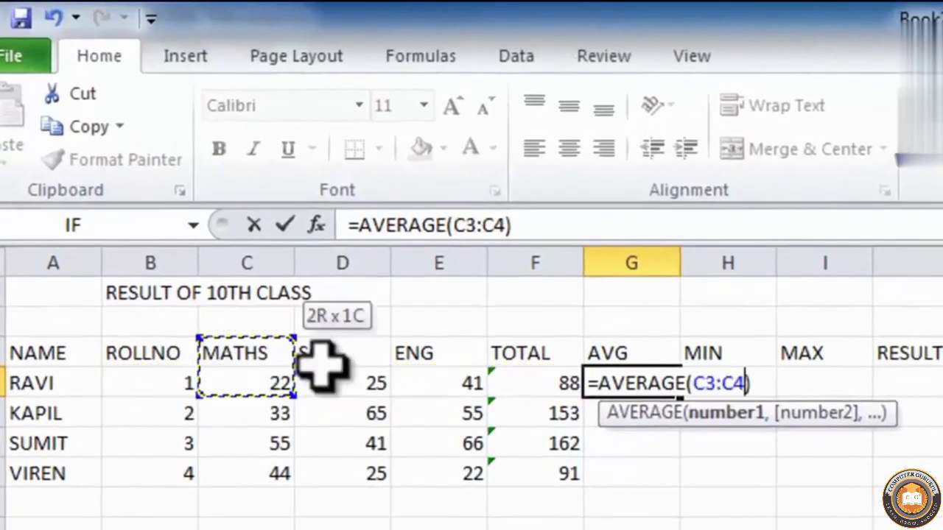
{"action": "left_click_drag", "start_coordinate": [321, 365], "coordinate": [442, 379]}
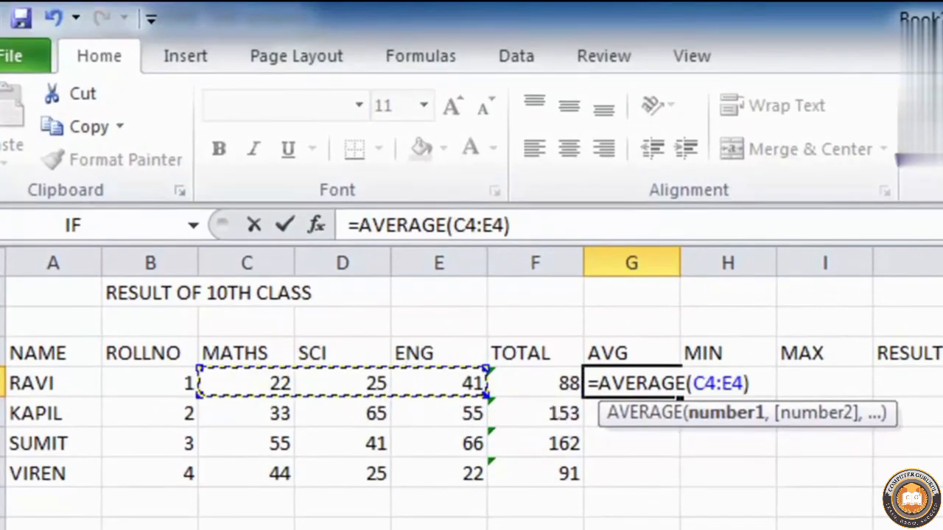
{"action": "key", "text": "Return"}
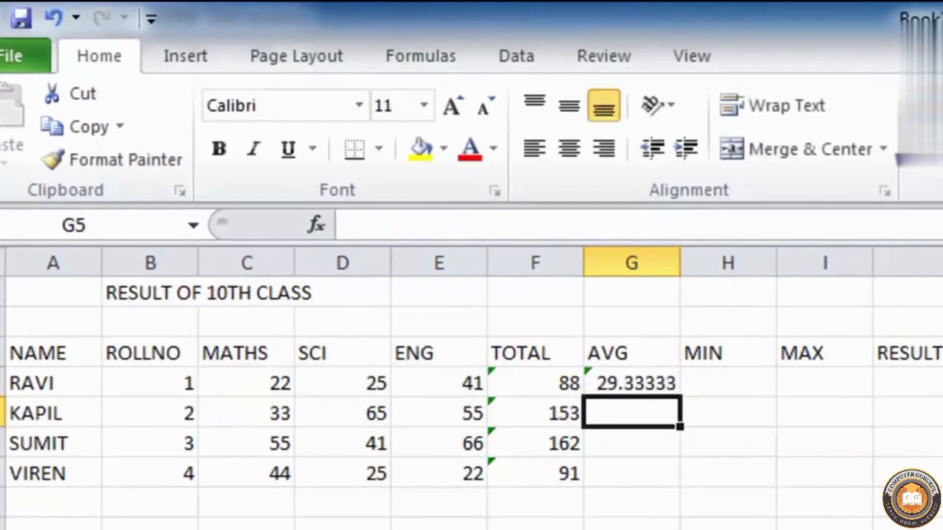
Review the AVERAGE formula and its C4:E4 argument in G4, and fill the formula down to G7
{"action": "left_click", "coordinate": [632, 379]}
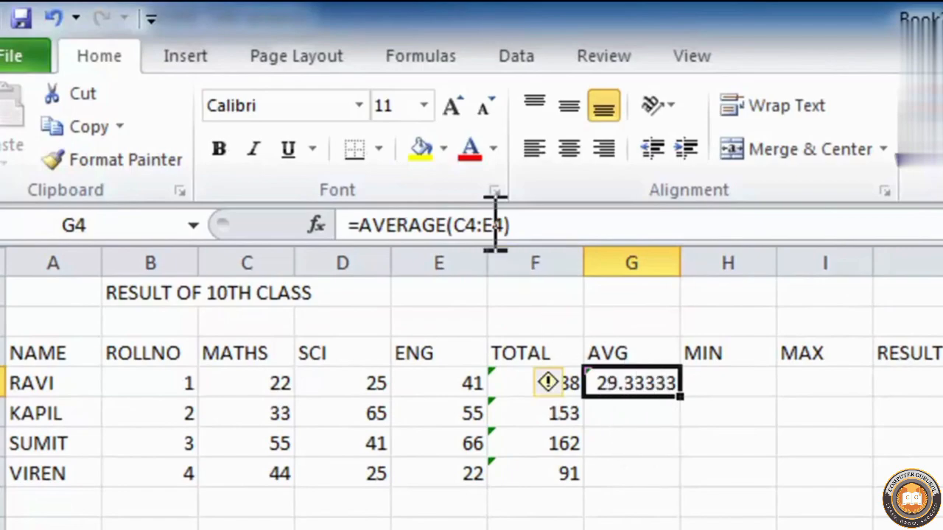
{"action": "left_click", "coordinate": [528, 222]}
{"action": "left_click_drag", "start_coordinate": [538, 222], "coordinate": [337, 222]}
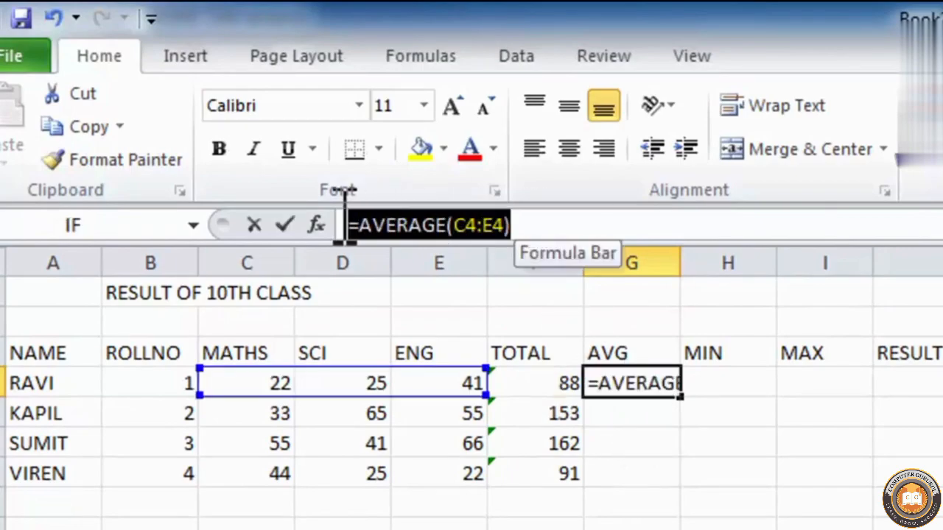
{"action": "left_click_drag", "start_coordinate": [453, 224], "coordinate": [505, 225]}
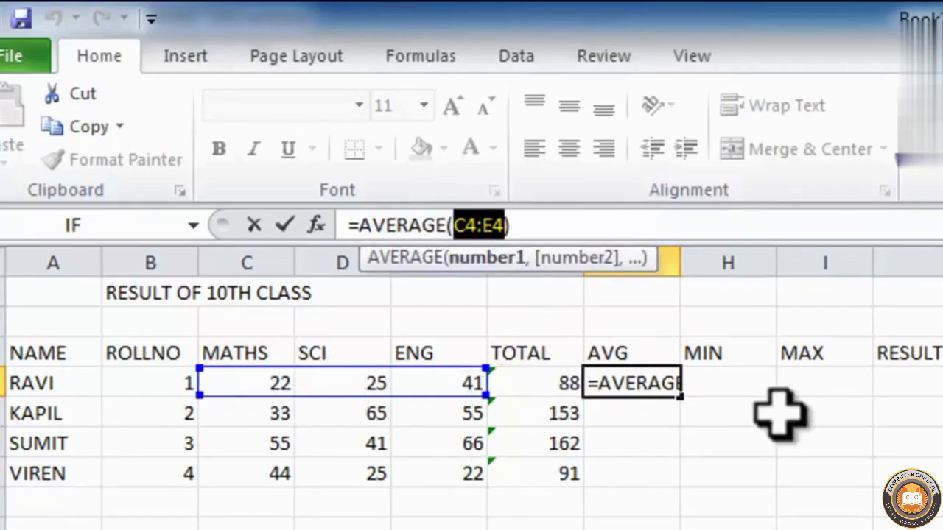
{"action": "key", "text": "Return"}
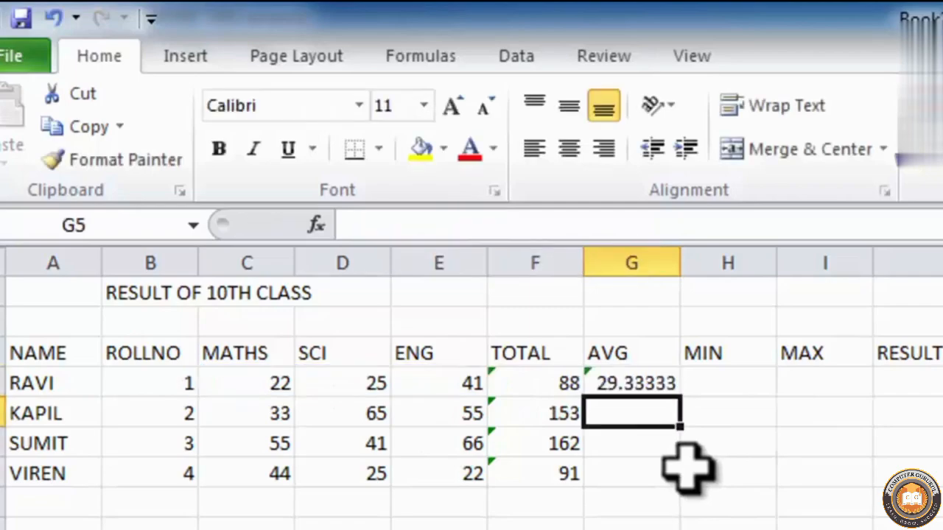
{"action": "left_click", "coordinate": [635, 383]}
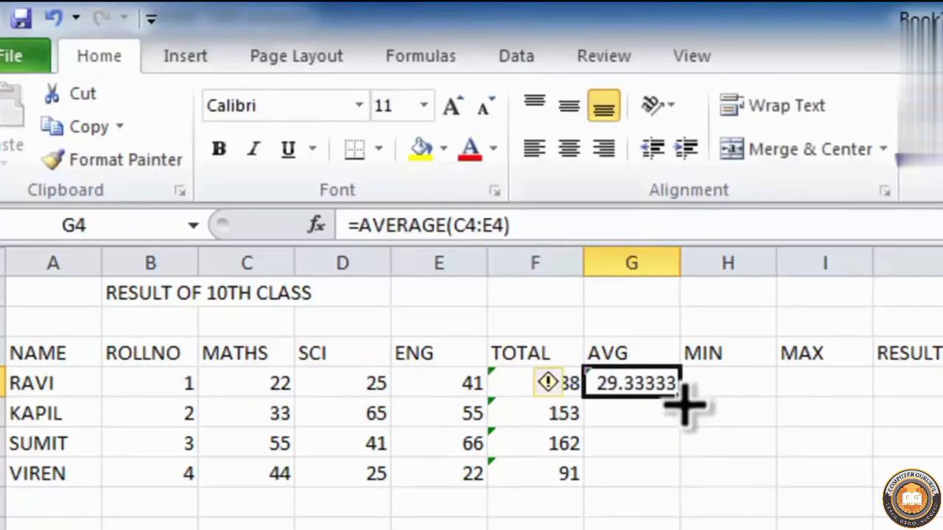
{"action": "left_click_drag", "start_coordinate": [684, 405], "coordinate": [682, 488]}
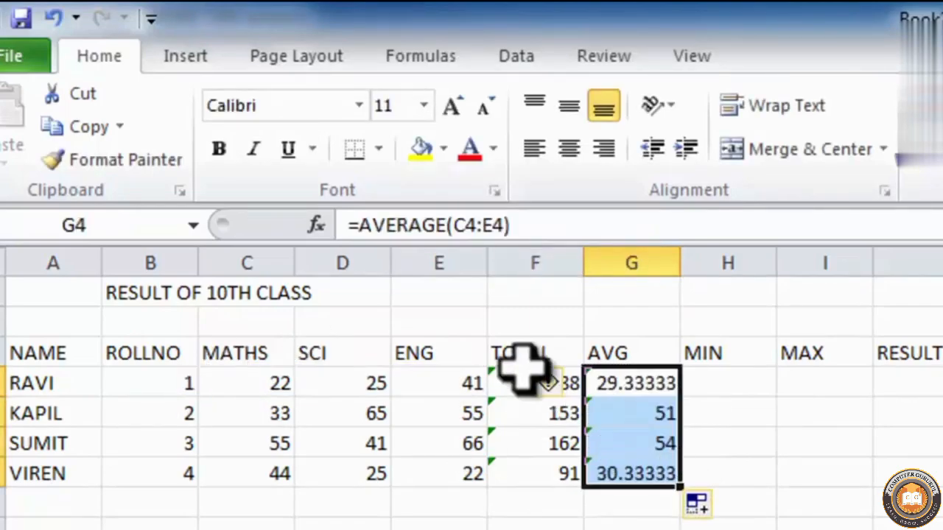
Find the lowest mark in cell H4 with MIN over C4:E4 and fill the formula down to H7
{"action": "left_click", "coordinate": [731, 385]}
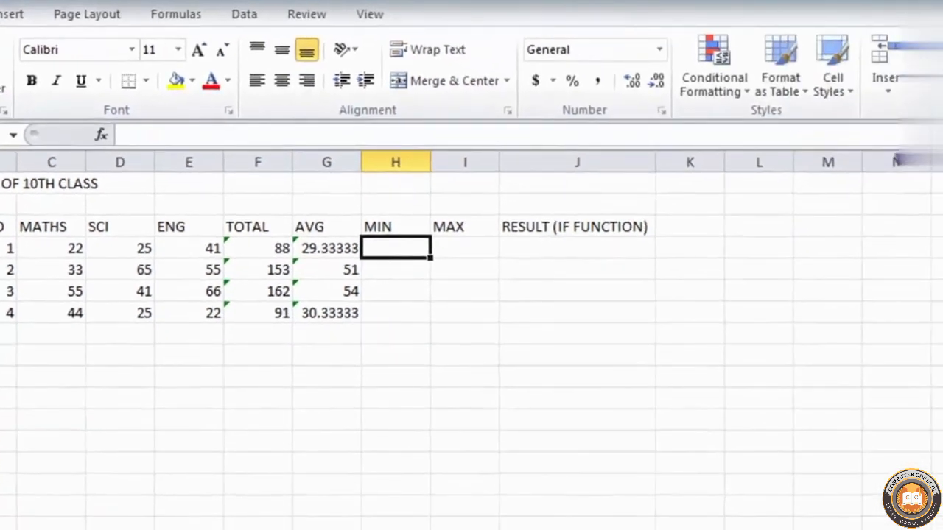
{"action": "type", "text": "=MIN(B4:G4"}
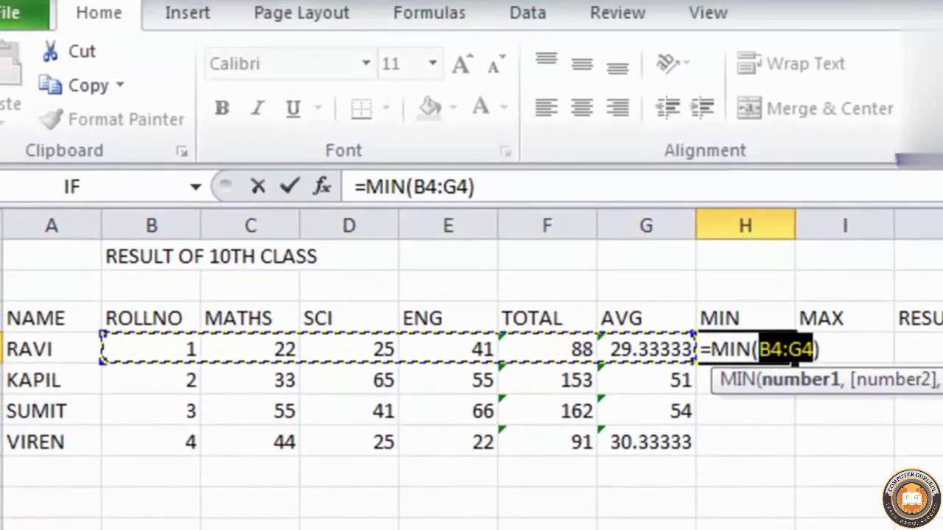
{"action": "left_click_drag", "start_coordinate": [258, 352], "coordinate": [436, 347]}
{"action": "key", "text": "Return"}
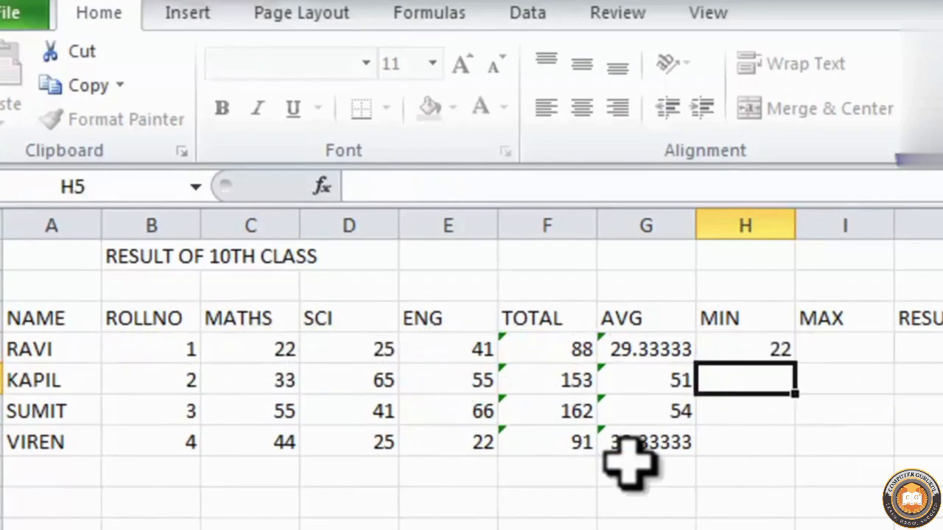
{"action": "left_click", "coordinate": [759, 345]}
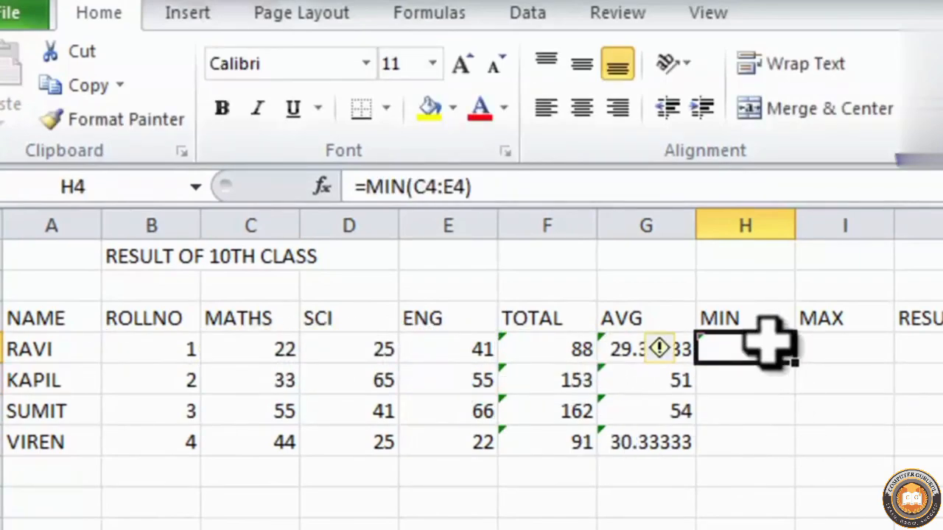
{"action": "left_click_drag", "start_coordinate": [285, 347], "coordinate": [429, 352]}
{"action": "left_click", "coordinate": [759, 347]}
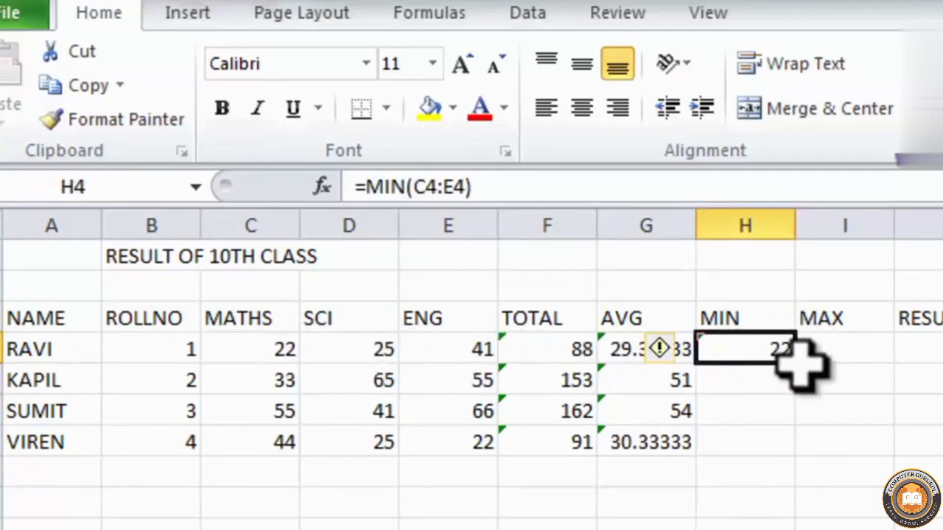
{"action": "left_click_drag", "start_coordinate": [800, 368], "coordinate": [800, 454]}
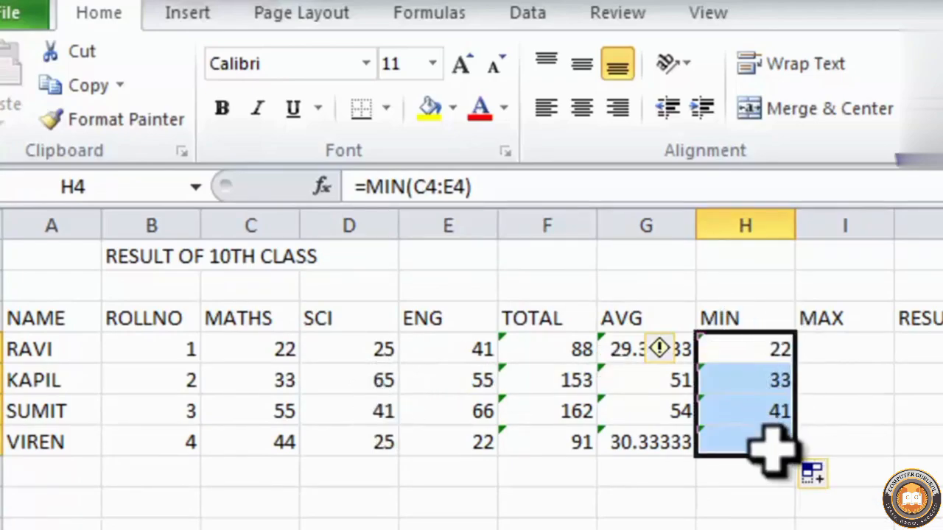
Insert the MAX function in cell I4 with Number1 set to C4:E4 and fill the formula down to I7
{"action": "left_click", "coordinate": [863, 352]}
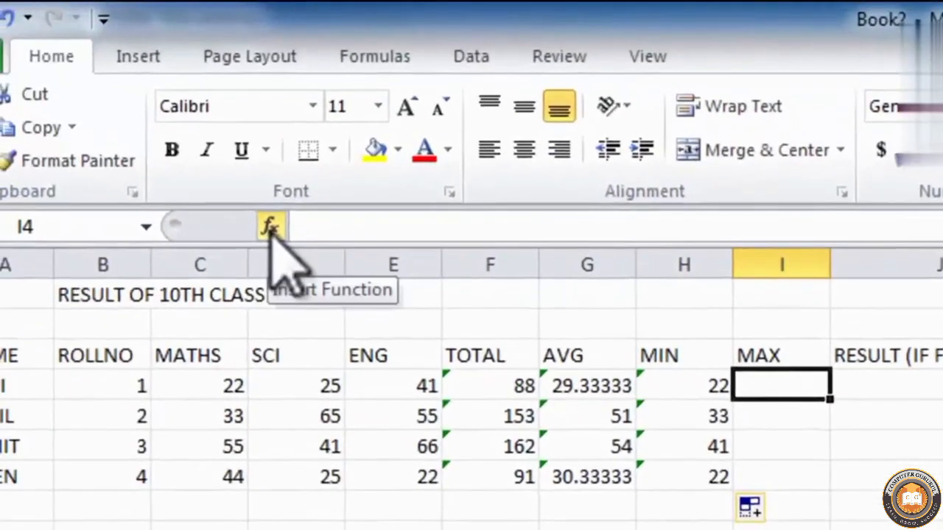
{"action": "left_click", "coordinate": [271, 233]}
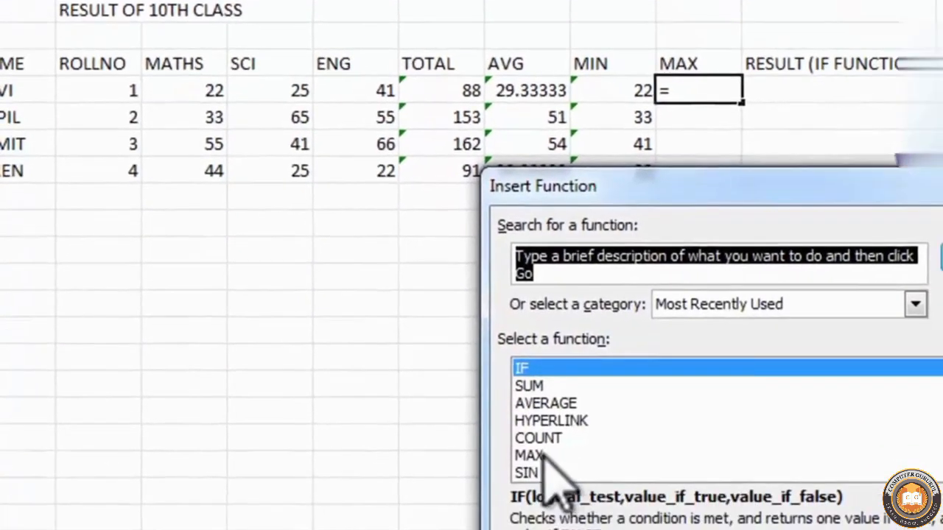
{"action": "left_click", "coordinate": [528, 455]}
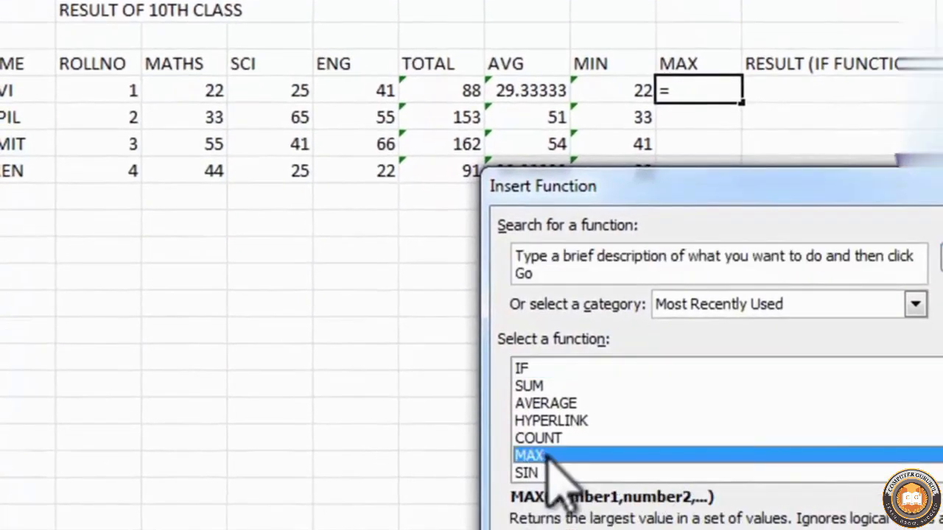
{"action": "key", "text": "Return"}
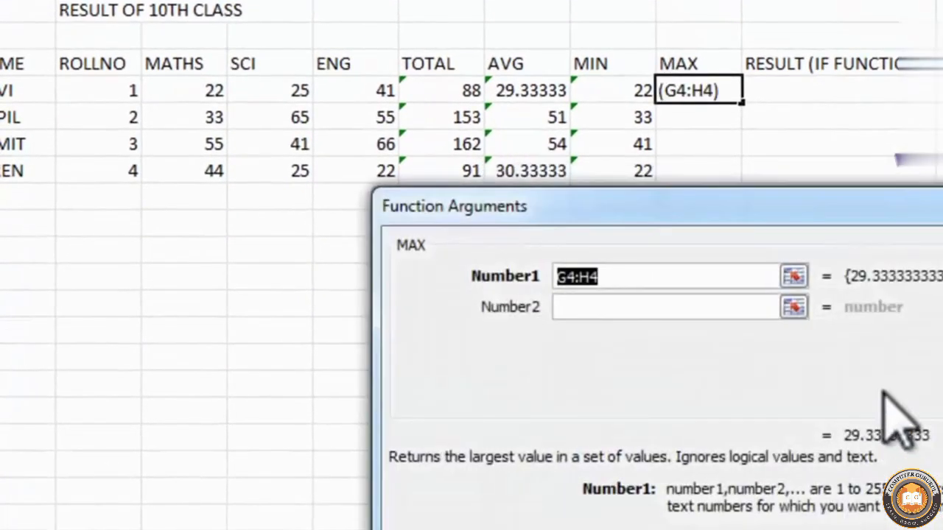
{"action": "left_click_drag", "start_coordinate": [881, 391], "coordinate": [816, 437]}
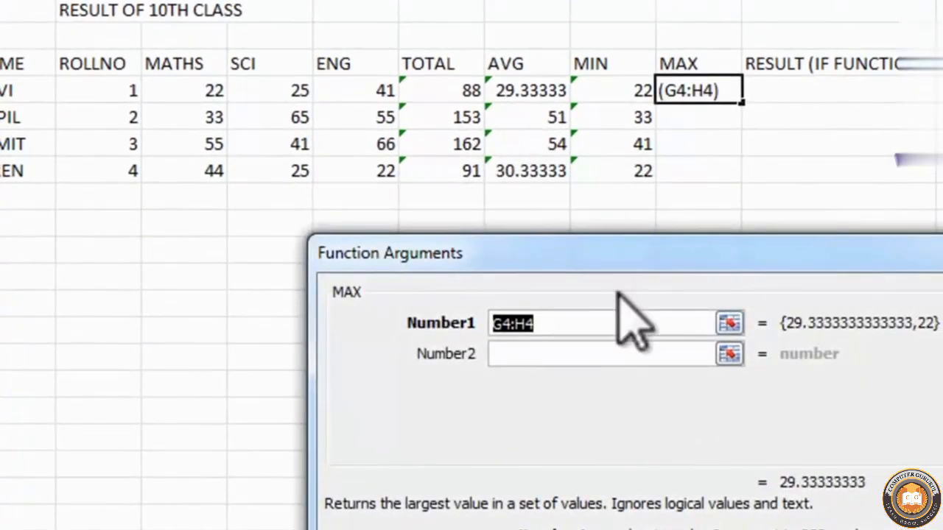
{"action": "left_click_drag", "start_coordinate": [221, 90], "coordinate": [336, 90]}
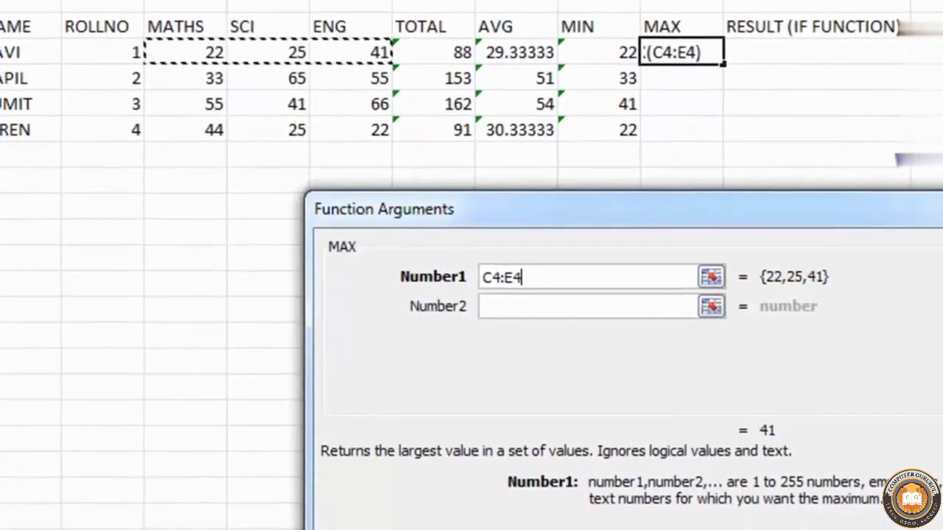
{"action": "key", "text": "Return"}
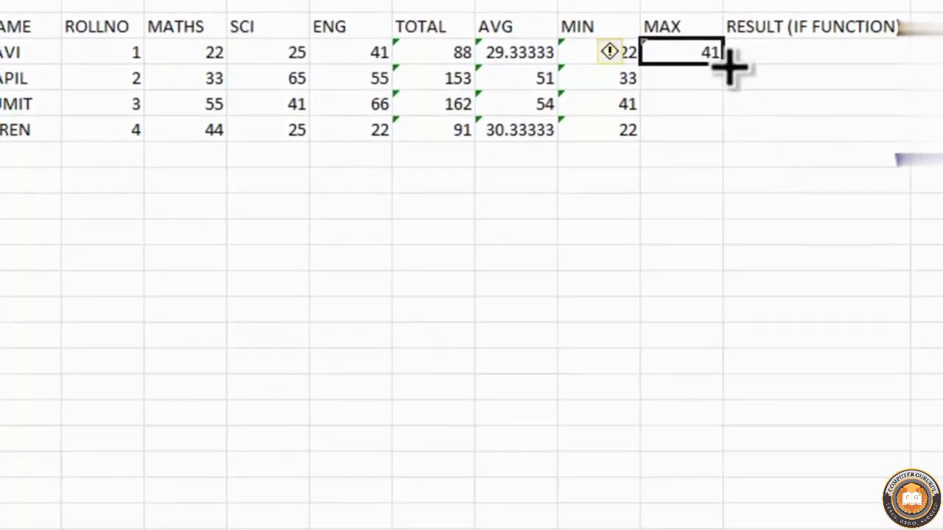
{"action": "left_click_drag", "start_coordinate": [724, 66], "coordinate": [716, 137]}
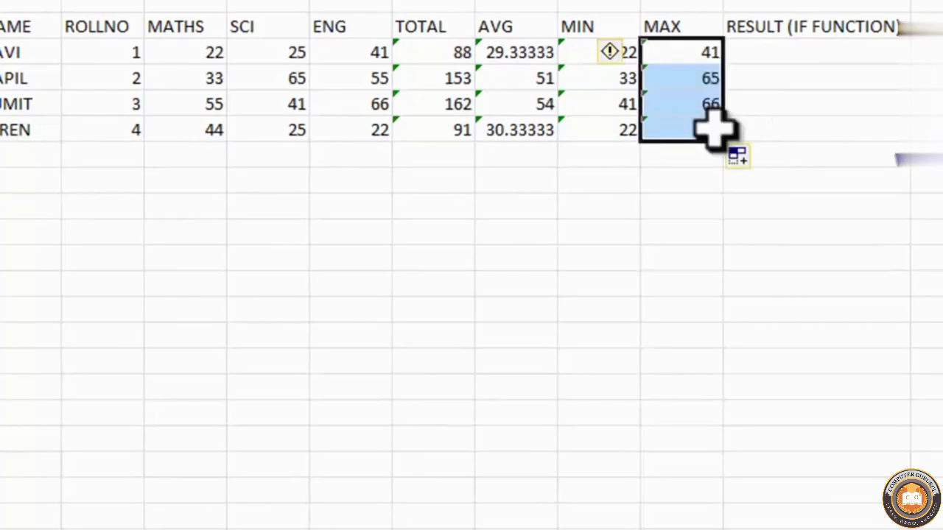
Check the MAX results in I4:I7 and compare the first one with the marks in C4:E4
{"action": "left_click", "coordinate": [694, 58]}
{"action": "left_click", "coordinate": [697, 81]}
{"action": "left_click", "coordinate": [696, 105]}
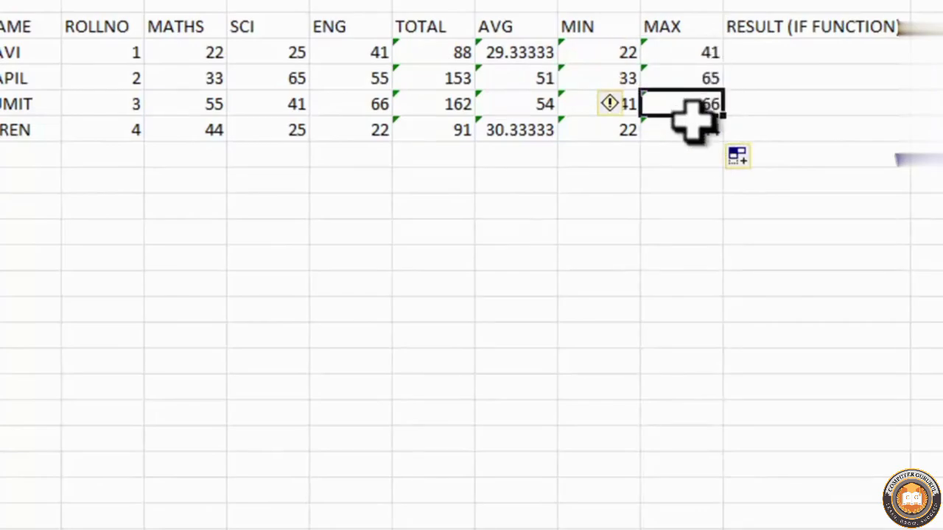
{"action": "left_click", "coordinate": [693, 130]}
{"action": "left_click", "coordinate": [689, 78]}
{"action": "left_click", "coordinate": [685, 50]}
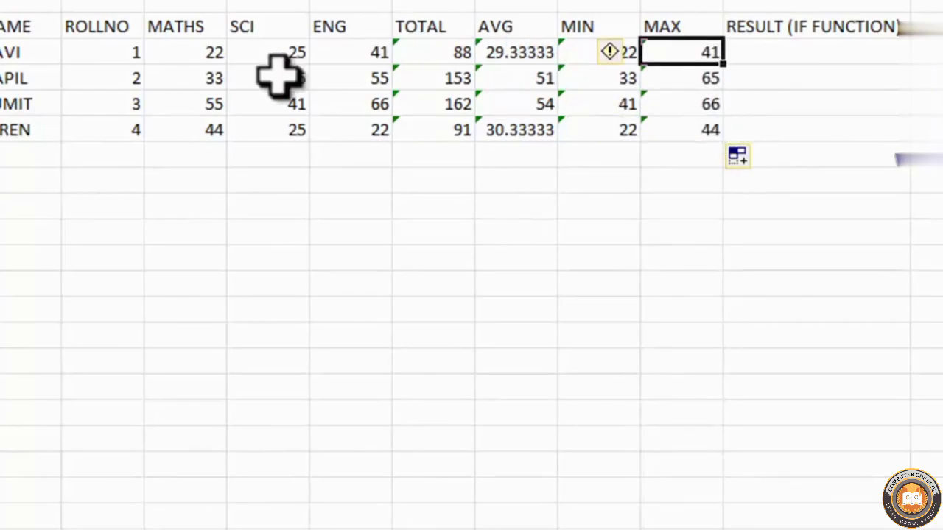
{"action": "left_click_drag", "start_coordinate": [210, 57], "coordinate": [342, 53]}
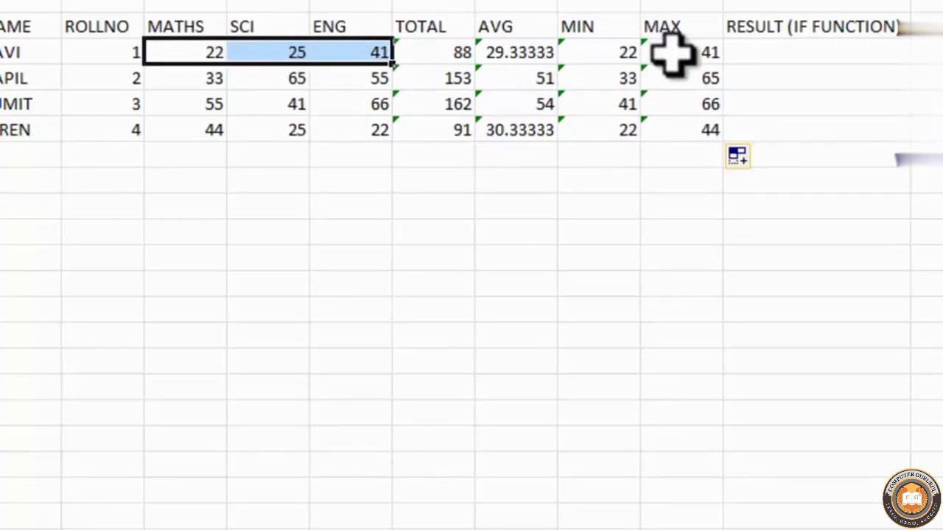
Choose the IF function for cell J4 under the RESULT heading and bring up its arguments
{"action": "left_click", "coordinate": [790, 50]}
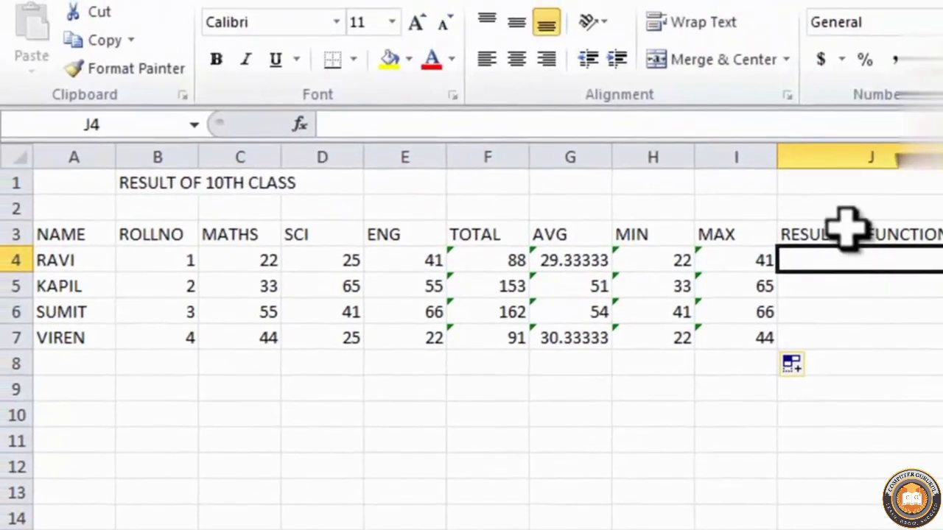
{"action": "left_click", "coordinate": [849, 232]}
{"action": "double_click", "coordinate": [848, 234]}
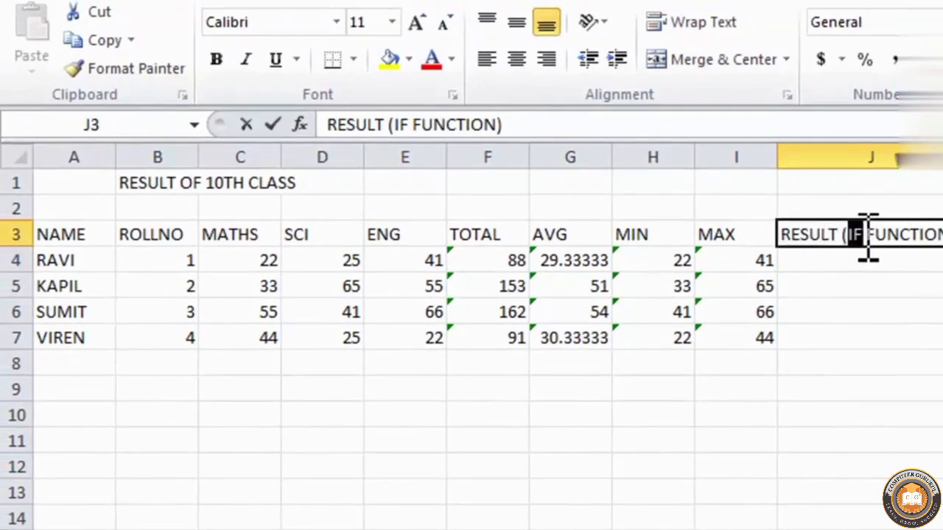
{"action": "left_click", "coordinate": [811, 261]}
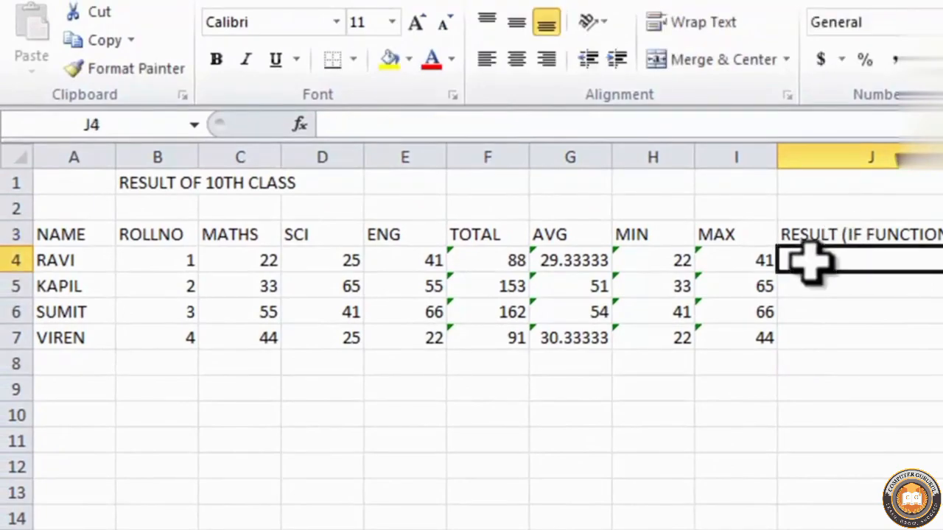
{"action": "left_click", "coordinate": [301, 124]}
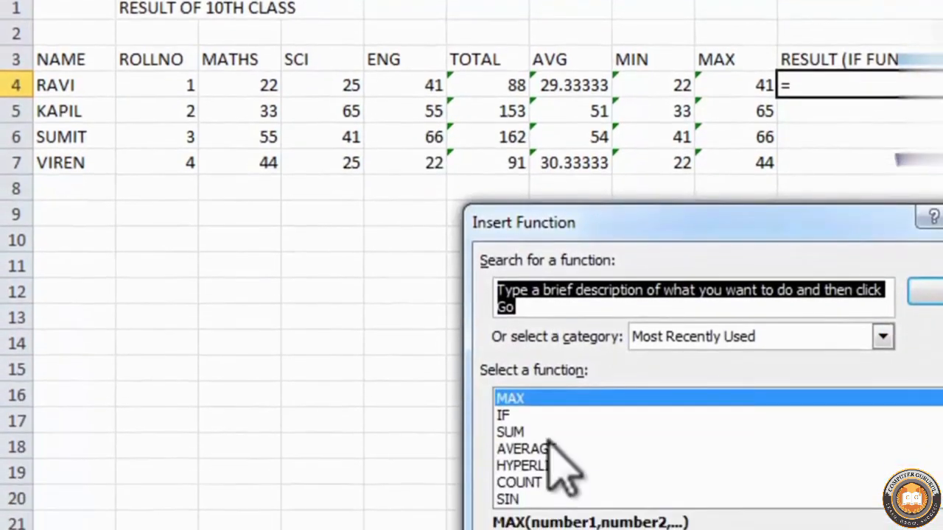
{"action": "left_click", "coordinate": [515, 387]}
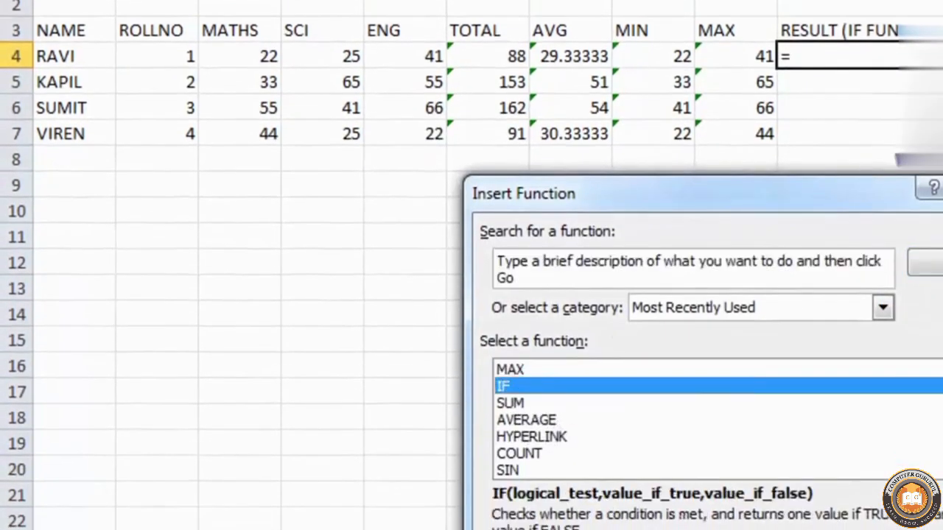
{"action": "key", "text": "Return"}
{"action": "left_click_drag", "start_coordinate": [801, 251], "coordinate": [942, 229]}
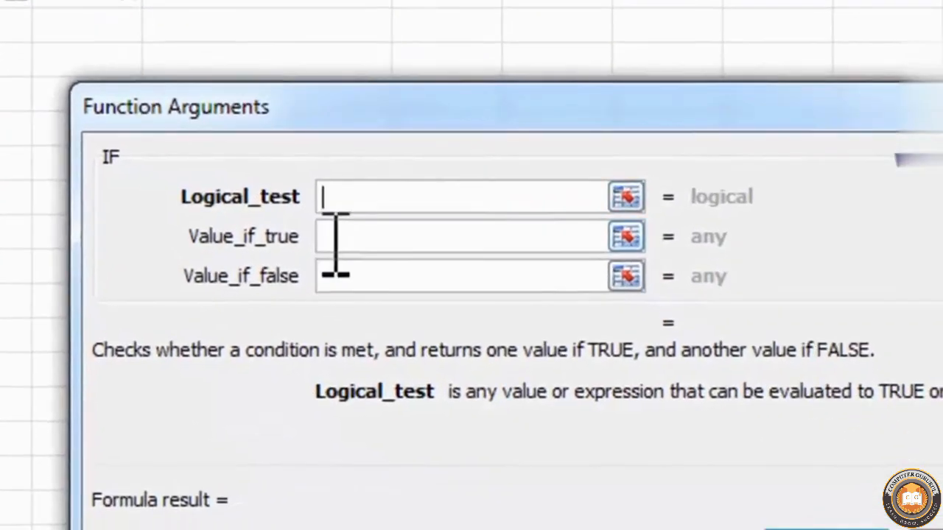
Examine what the IF arguments Logical_test, Value_if_true and Value_if_false each expect
{"action": "left_click", "coordinate": [331, 236]}
{"action": "left_click", "coordinate": [341, 196]}
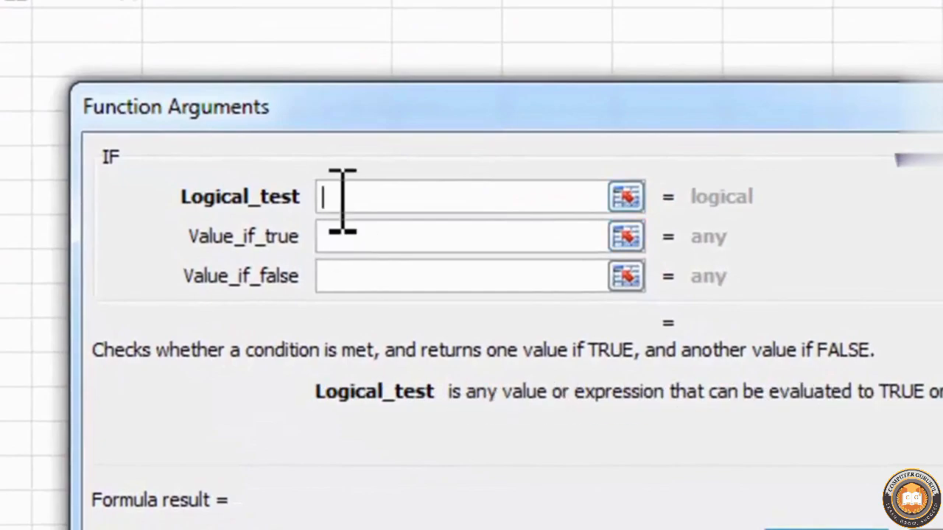
{"action": "left_click", "coordinate": [333, 235]}
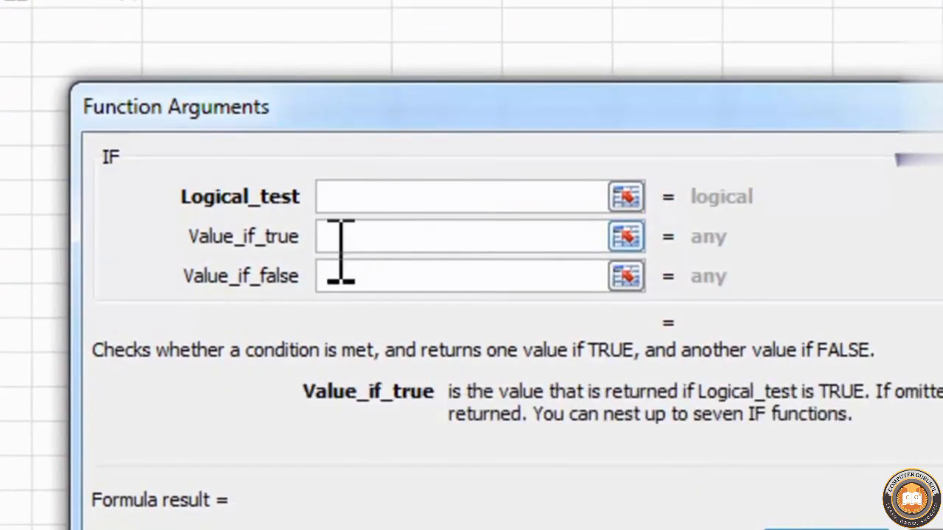
{"action": "left_click", "coordinate": [326, 275]}
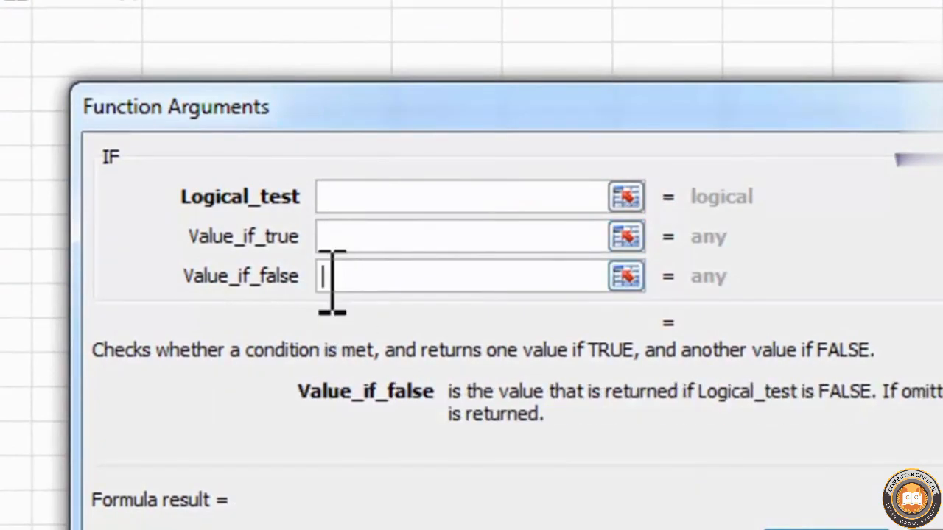
{"action": "left_click", "coordinate": [345, 200]}
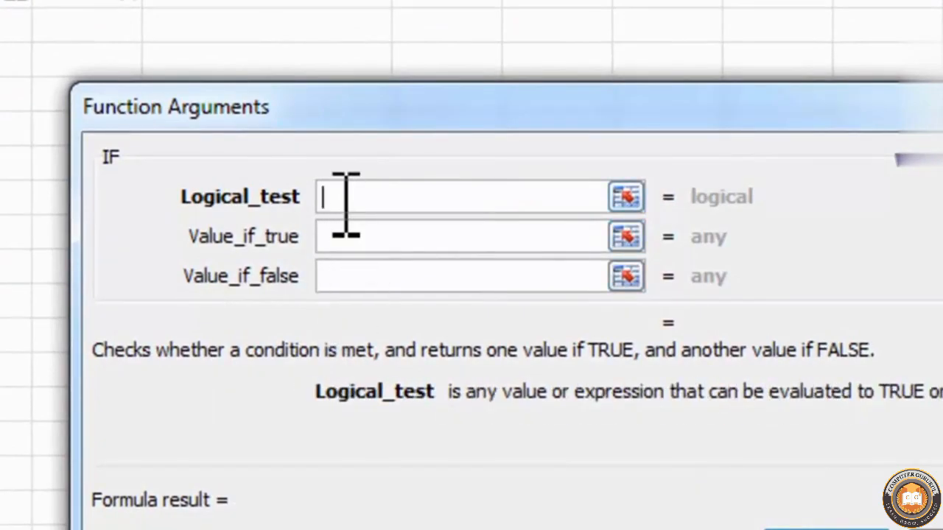
{"action": "left_click", "coordinate": [340, 277]}
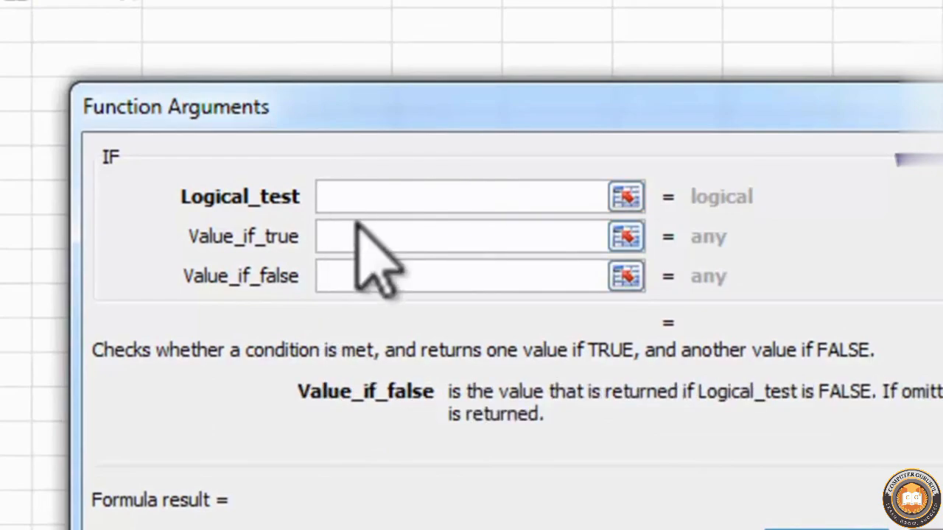
Set the IF arguments to the logical test G4>35, "PASS" if true and "FAIL" if false
{"action": "left_click", "coordinate": [358, 194]}
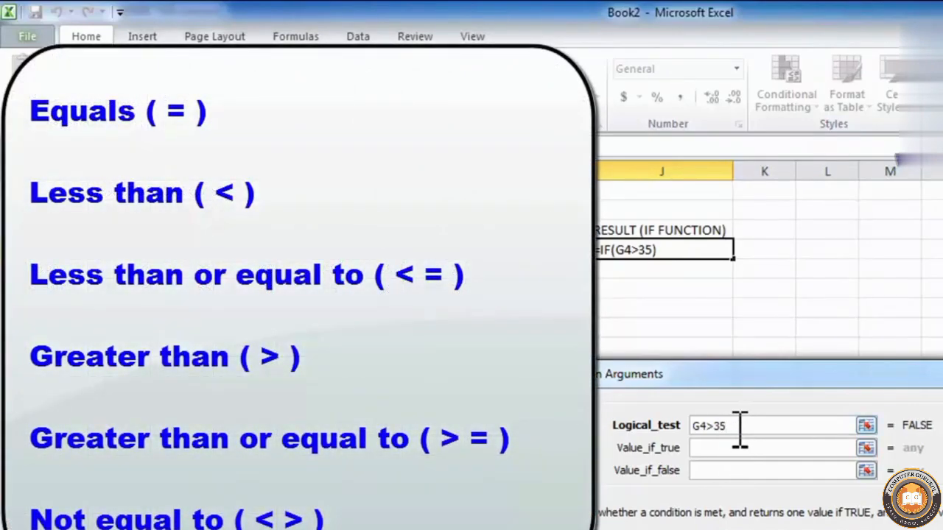
{"action": "left_click_drag", "start_coordinate": [740, 427], "coordinate": [692, 427]}
{"action": "left_click", "coordinate": [725, 448]}
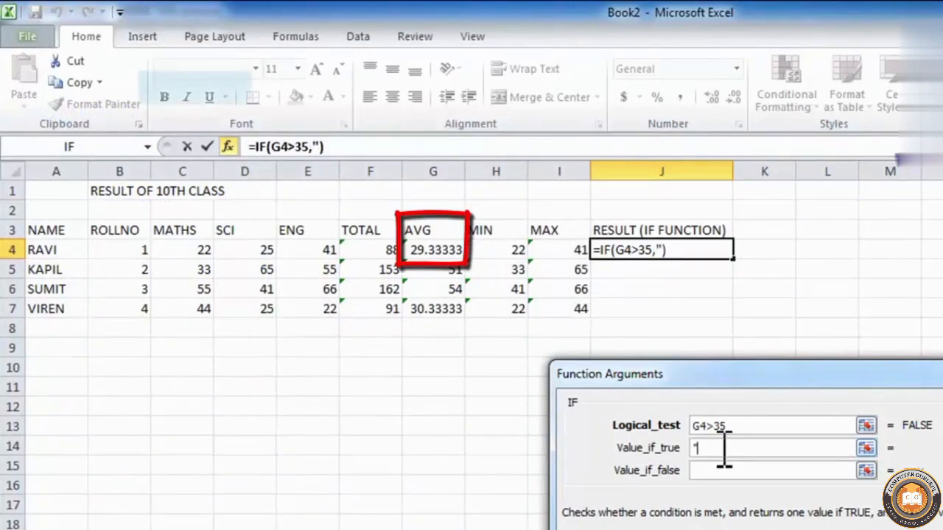
{"action": "type", "text": "\"PASS"}
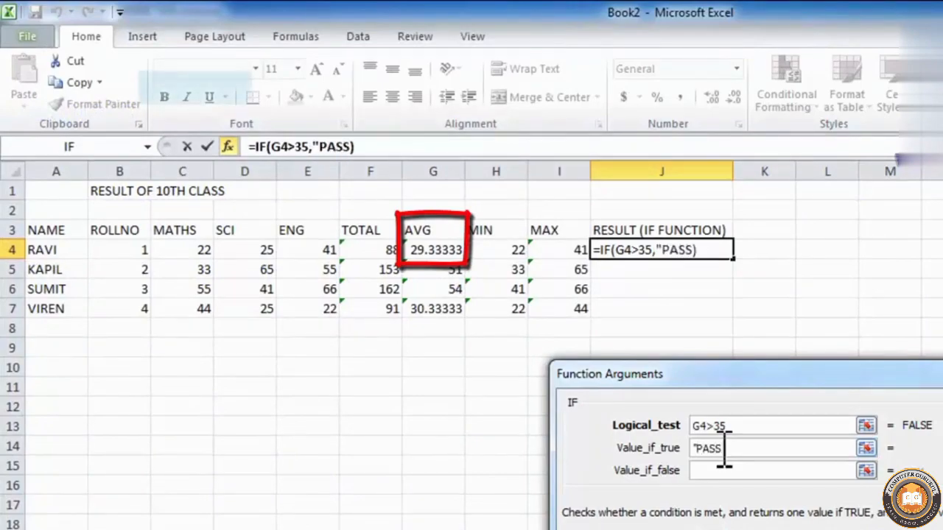
{"action": "type", "text": "\""}
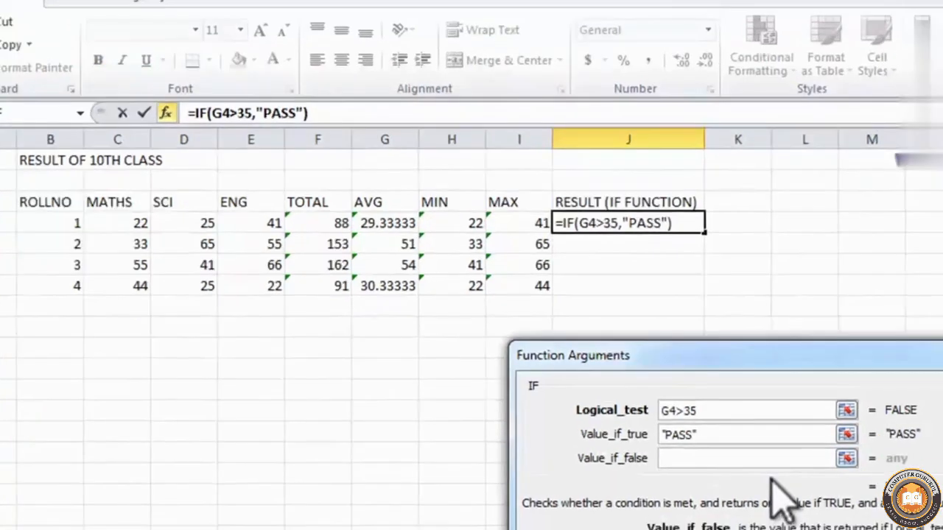
{"action": "type", "text": "F"}
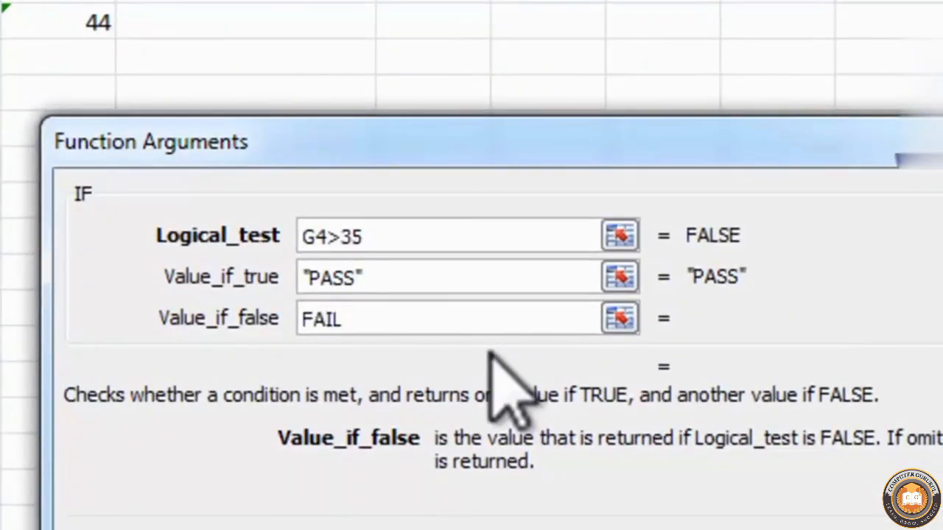
{"action": "type", "text": "AIL"}
Review the logical test and both outcome values, and insert the completed IF function in J4
{"action": "left_click", "coordinate": [446, 274]}
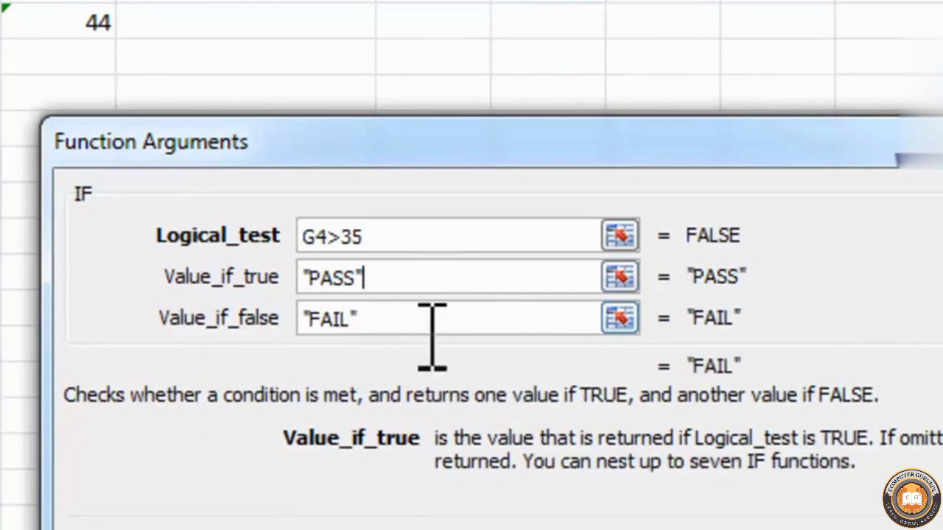
{"action": "left_click_drag", "start_coordinate": [400, 242], "coordinate": [294, 211]}
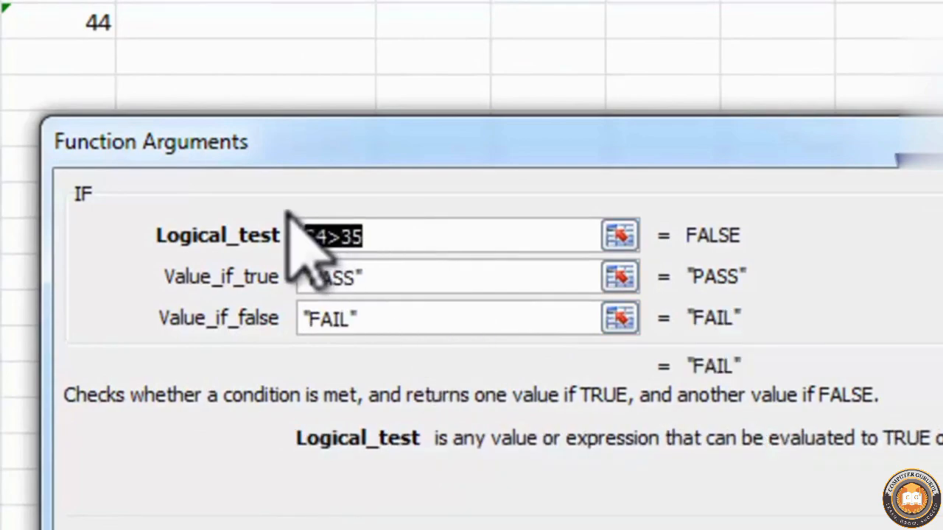
{"action": "left_click", "coordinate": [369, 277]}
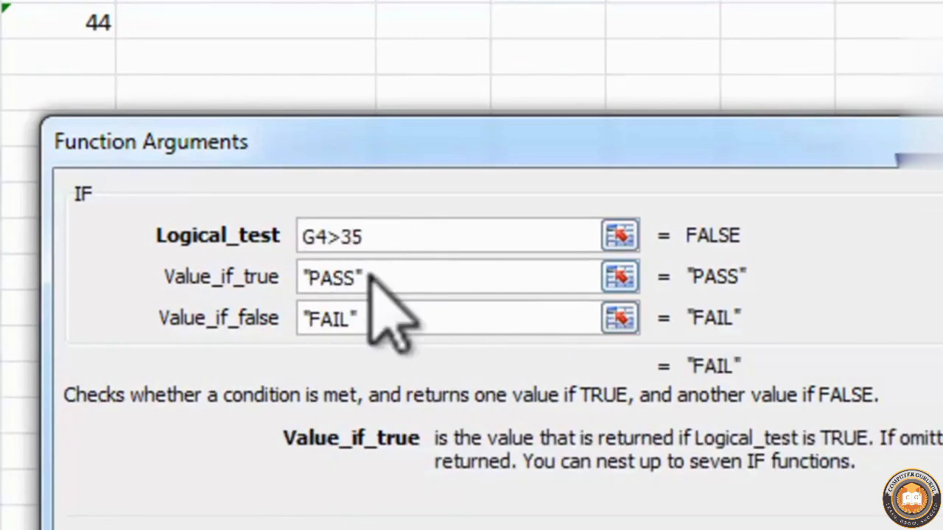
{"action": "left_click_drag", "start_coordinate": [368, 277], "coordinate": [301, 282]}
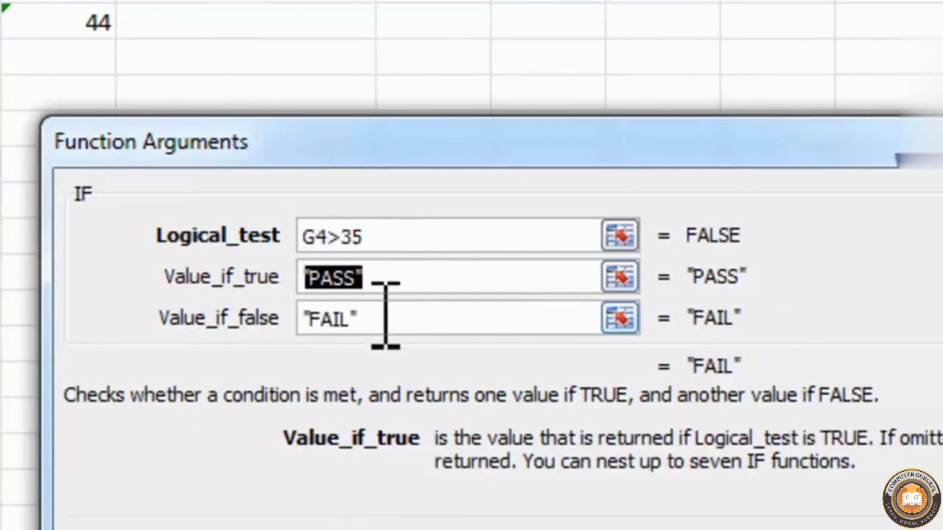
{"action": "left_click_drag", "start_coordinate": [384, 318], "coordinate": [287, 313]}
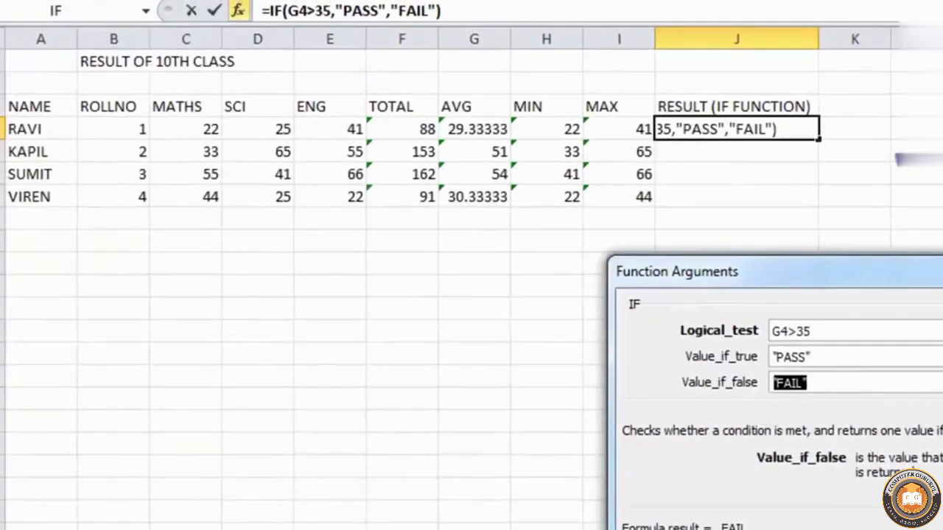
{"action": "key", "text": "Return"}
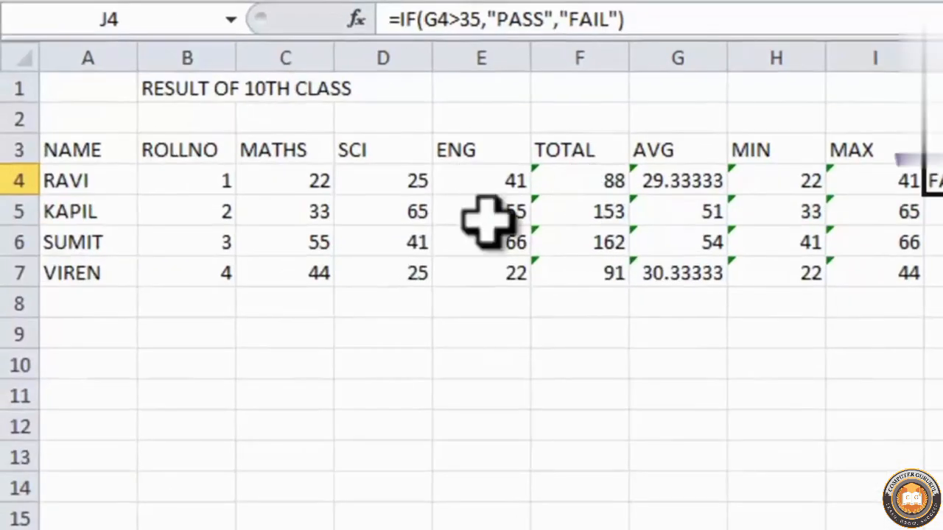
Check the average in G4 against the IF result and fill the formula from J4 down to J7
{"action": "left_click", "coordinate": [471, 135]}
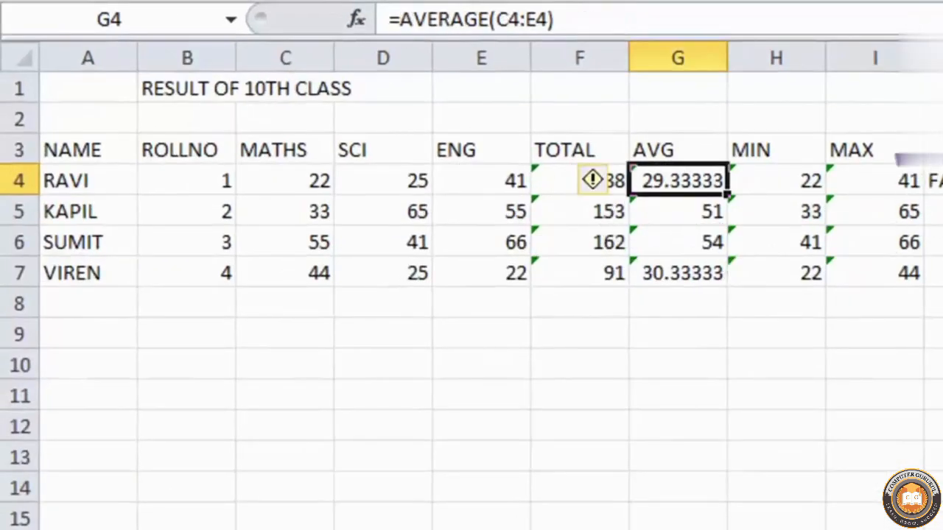
{"action": "left_click", "coordinate": [934, 180]}
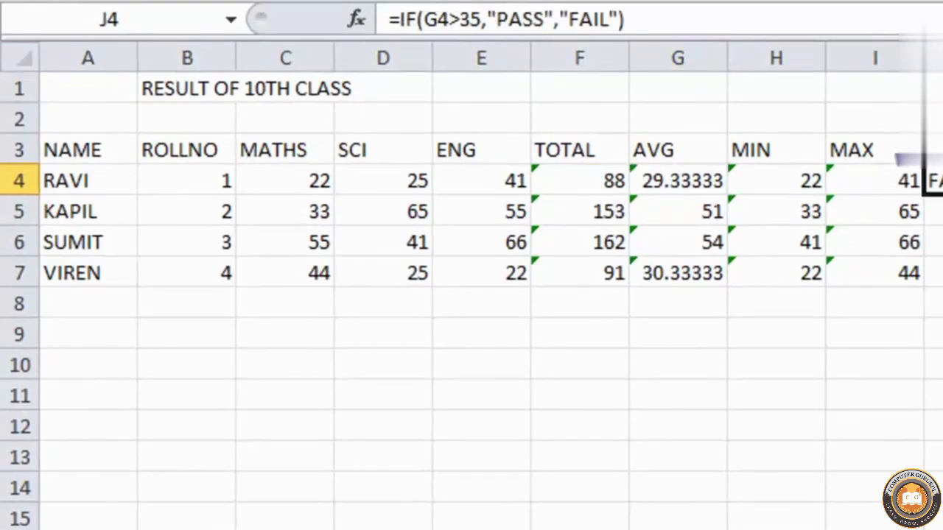
{"action": "left_click_drag", "start_coordinate": [942, 195], "coordinate": [942, 279]}
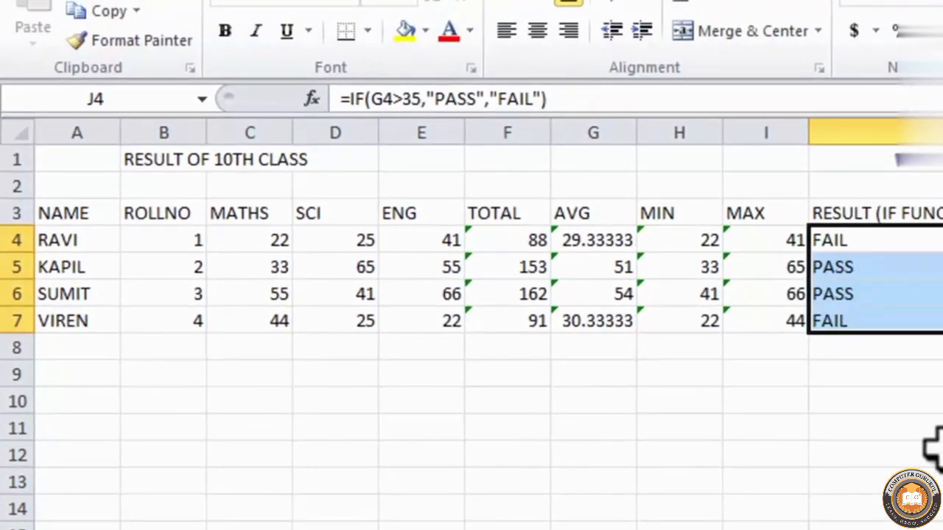
Examine the IF results and their formulas for each student in J4:J7
{"action": "left_click", "coordinate": [869, 294]}
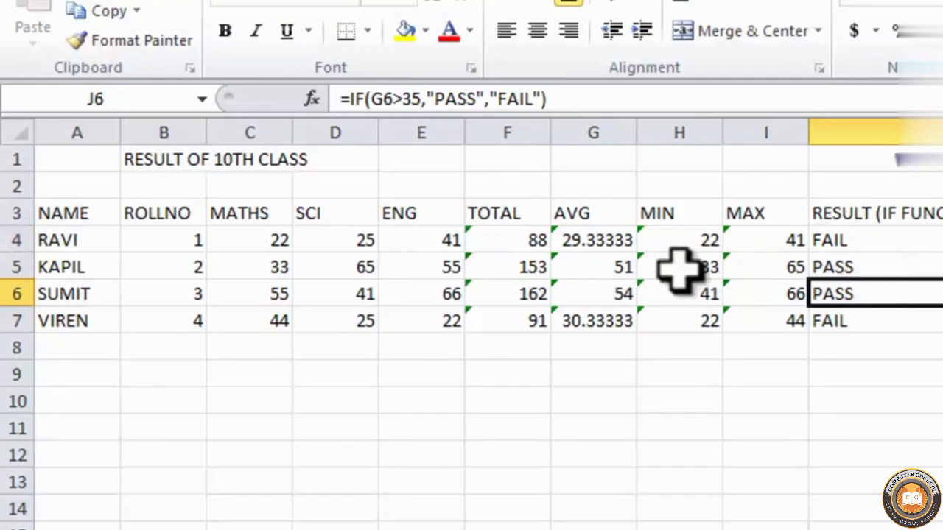
{"action": "left_click", "coordinate": [851, 269]}
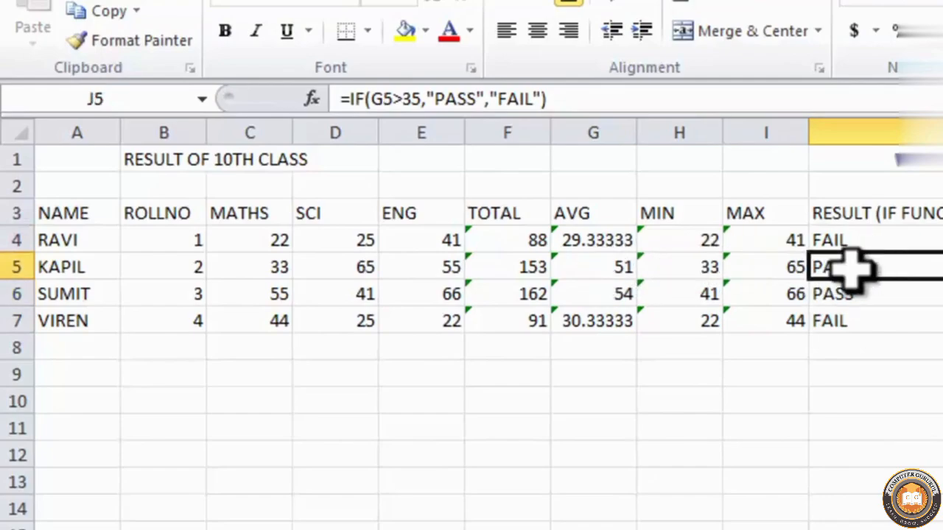
{"action": "left_click", "coordinate": [845, 288]}
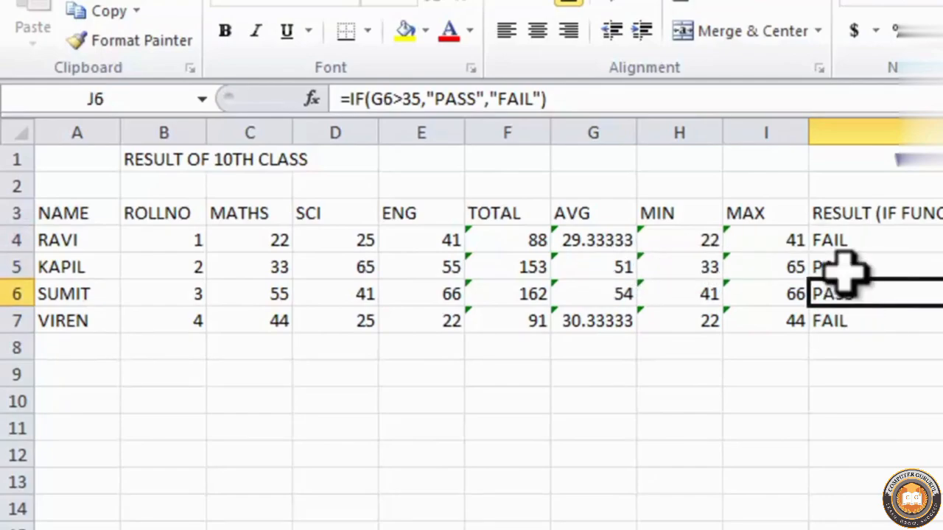
{"action": "left_click_drag", "start_coordinate": [846, 272], "coordinate": [843, 295]}
{"action": "left_click", "coordinate": [842, 319]}
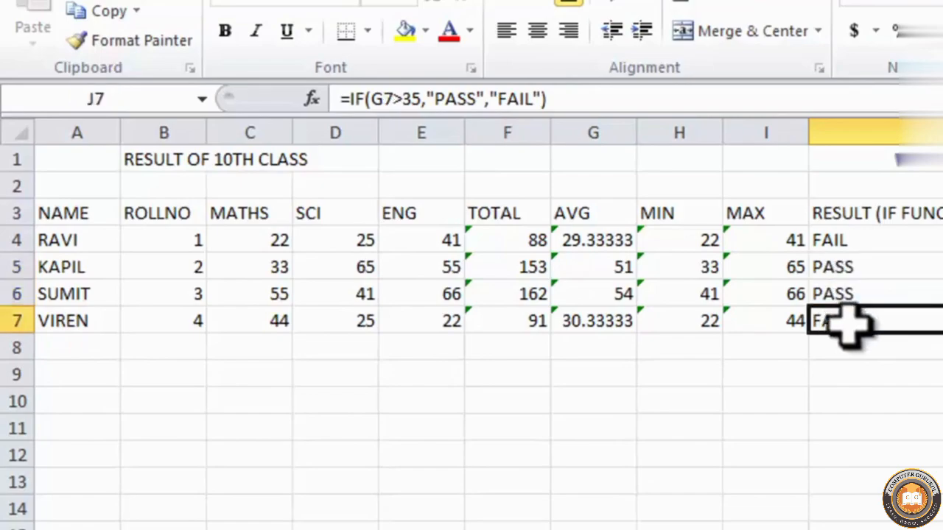
{"action": "left_click", "coordinate": [863, 241]}
{"action": "left_click", "coordinate": [868, 318]}
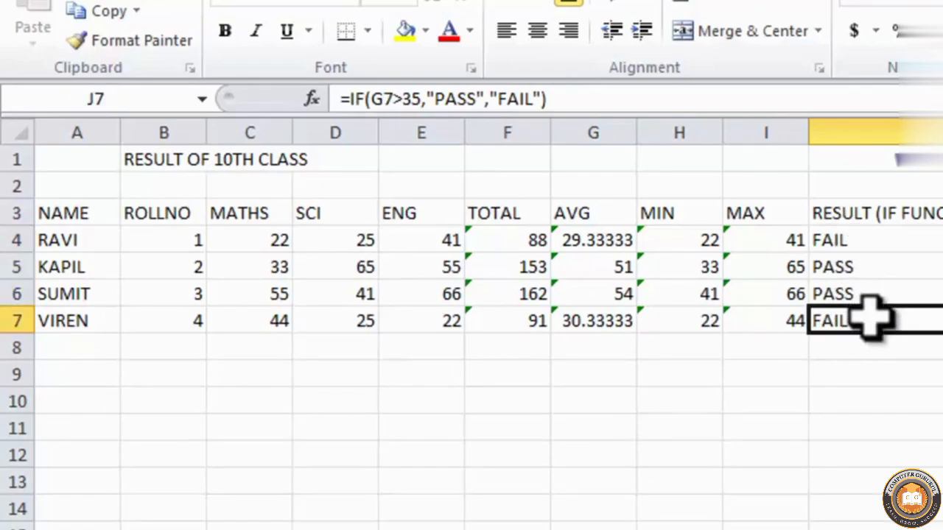
Edit the IF formula in J4 so its pass threshold is 30
{"action": "left_click", "coordinate": [872, 242]}
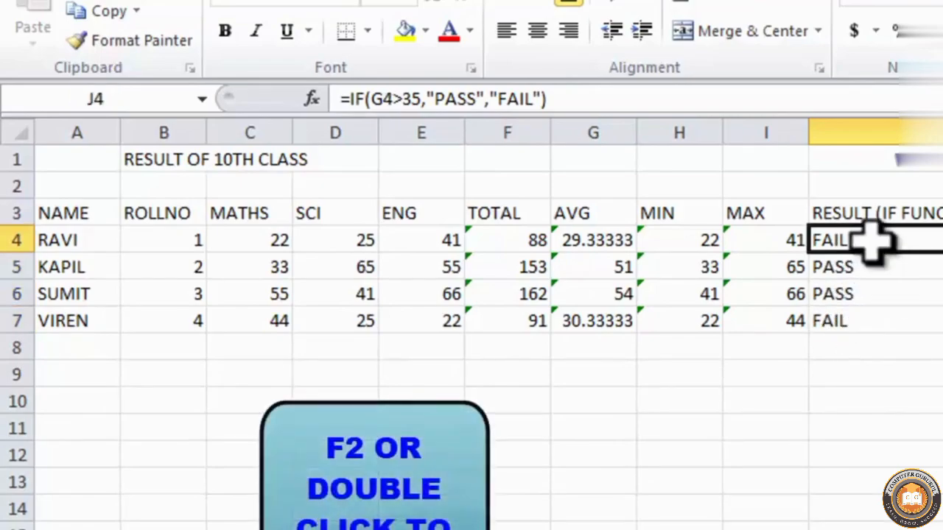
{"action": "key", "text": "F2"}
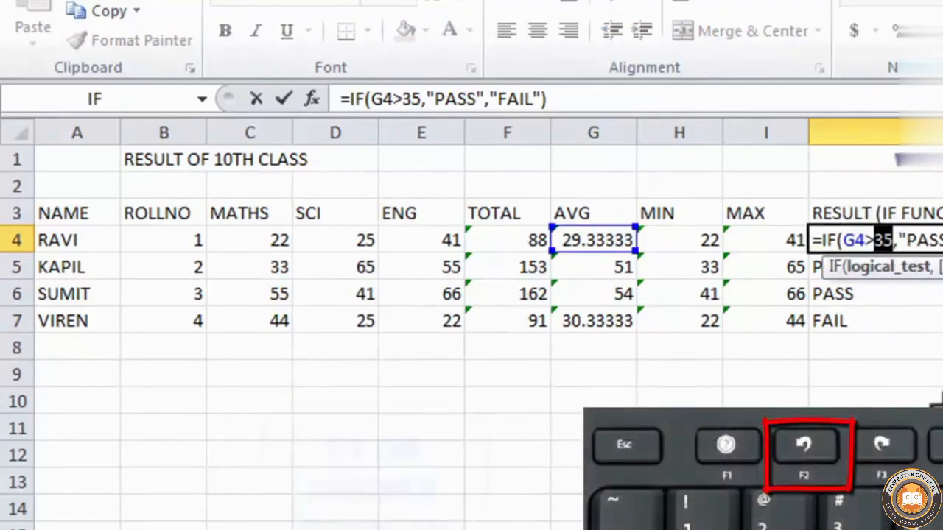
{"action": "type", "text": "30"}
{"action": "key", "text": "Return"}
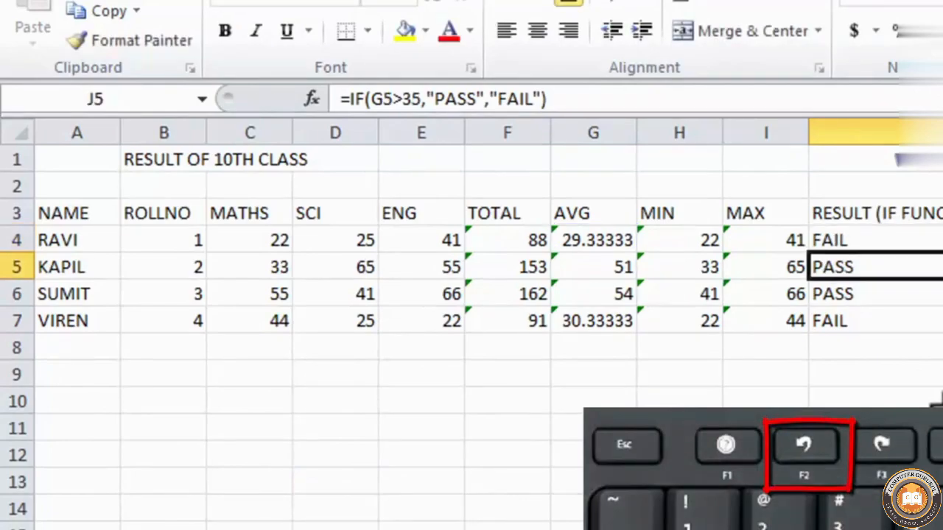
Fill the revised IF formula from J4 down to J7 and check the updated results
{"action": "left_click", "coordinate": [935, 245]}
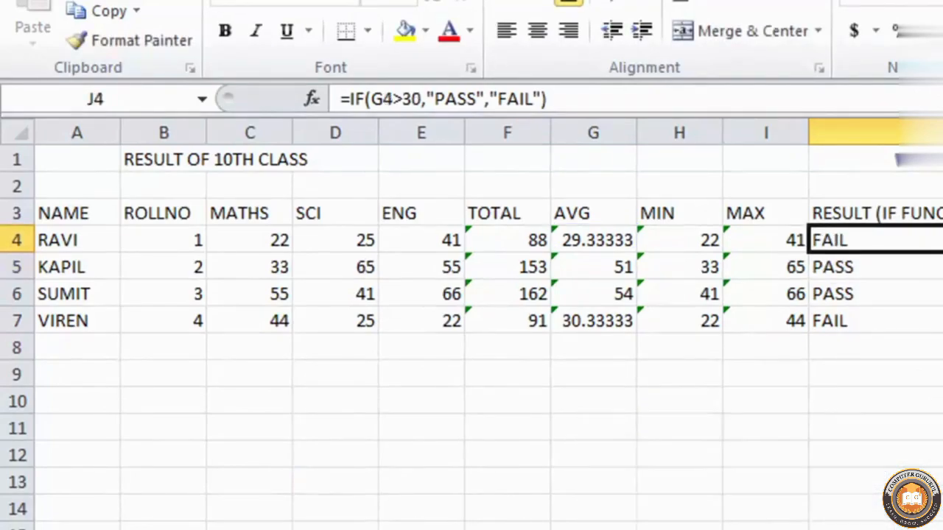
{"action": "left_click_drag", "start_coordinate": [941, 253], "coordinate": [941, 324]}
{"action": "left_click", "coordinate": [869, 321]}
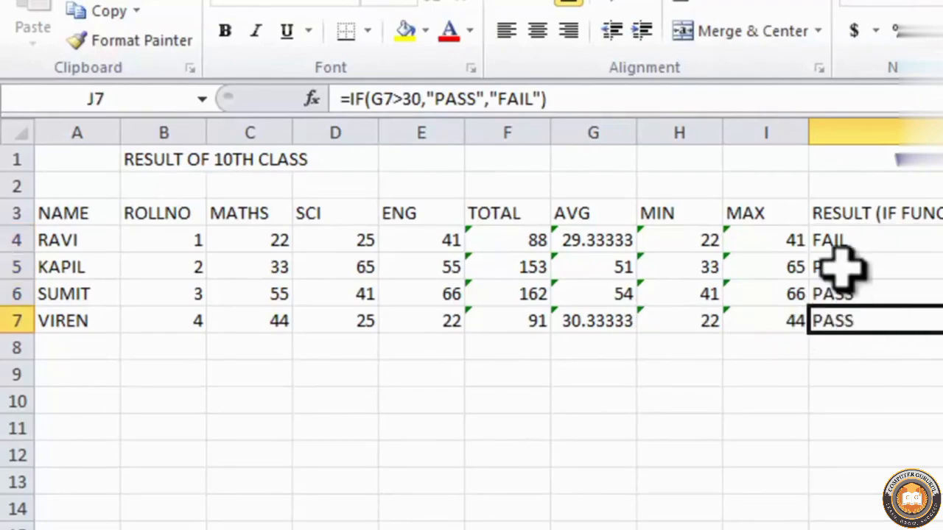
{"action": "left_click_drag", "start_coordinate": [840, 267], "coordinate": [842, 313]}
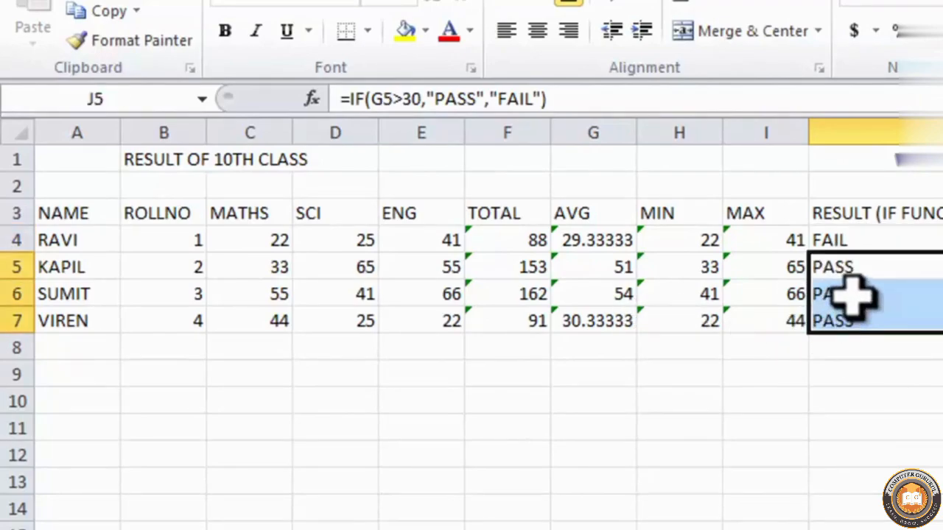